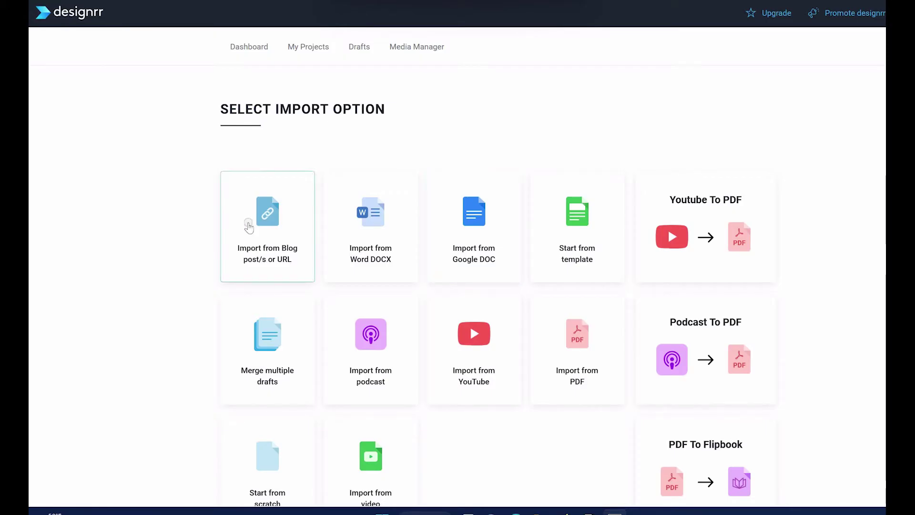
Import the Medium self-publishing article into Designrr by pasting its URL into the blog-post import form and fetching it.
click(248, 225)
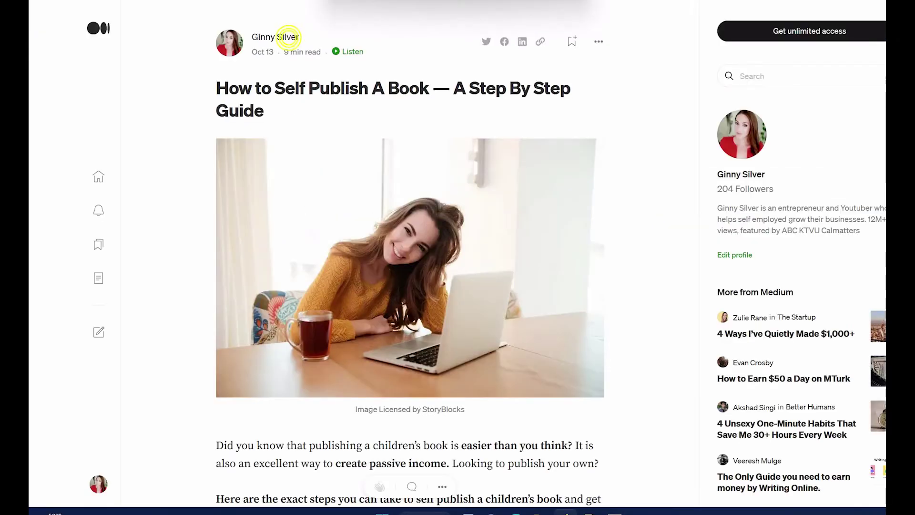
scroll(410, 267, down, 10)
scroll(410, 257, down, 20)
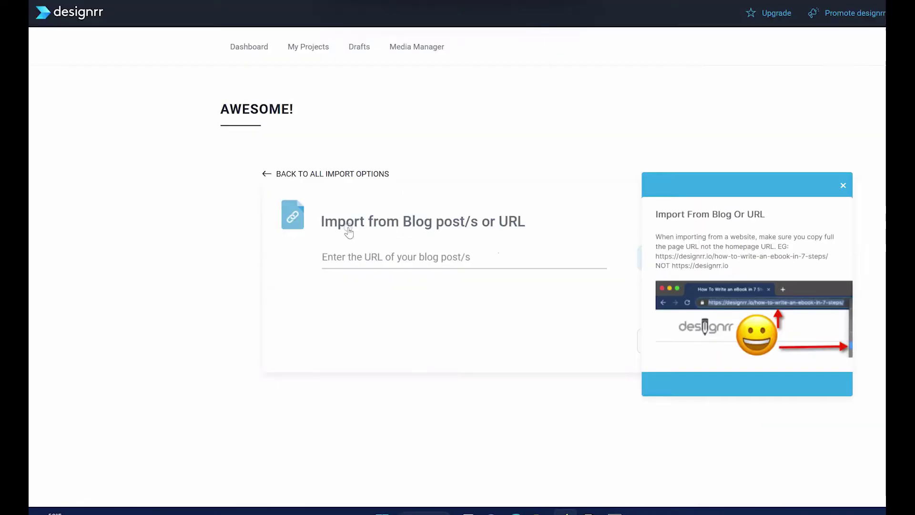
click(368, 257)
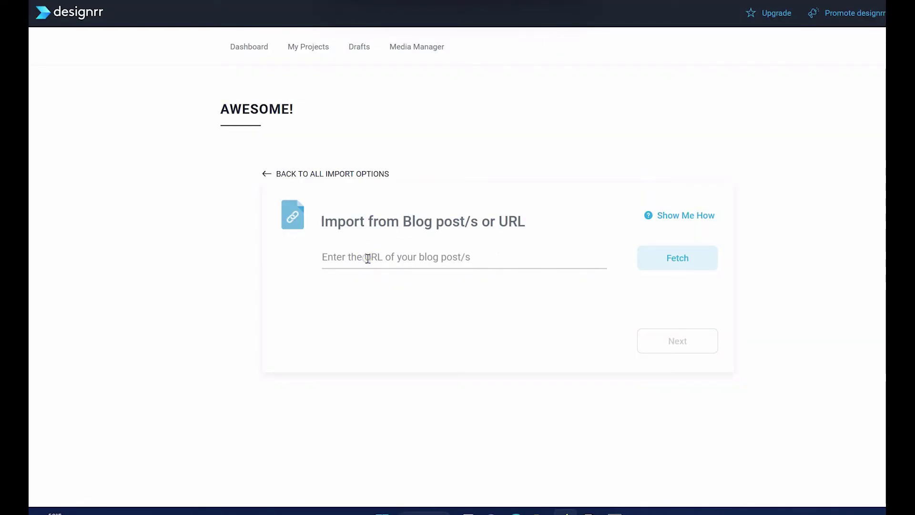
key(ctrl+v)
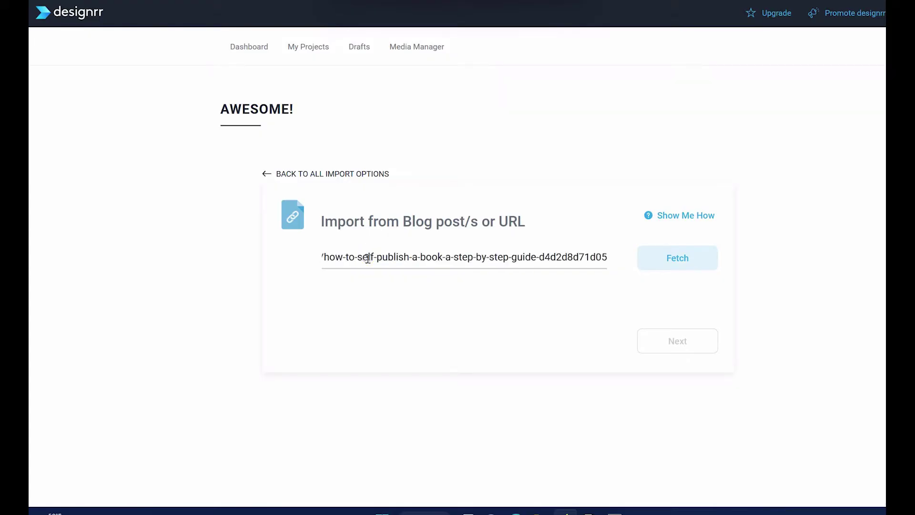
click(682, 260)
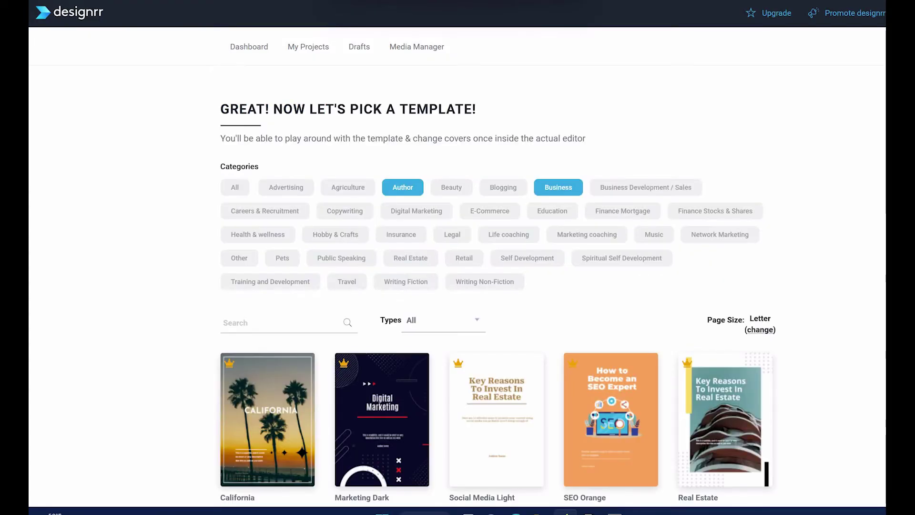
Scroll the template grid and preview a Public Speaking template, paging through three of its pages.
scroll(457, 286, down, 3)
scroll(552, 286, down, 2)
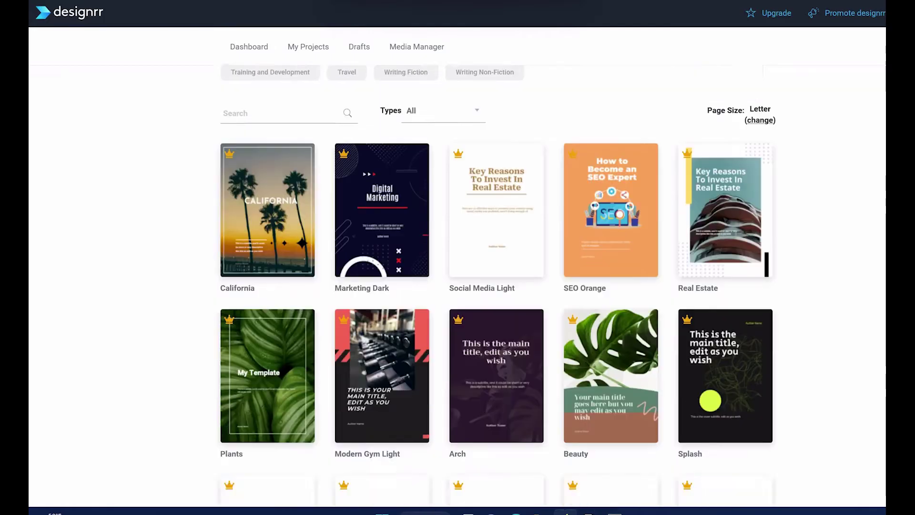
scroll(495, 286, down, 5)
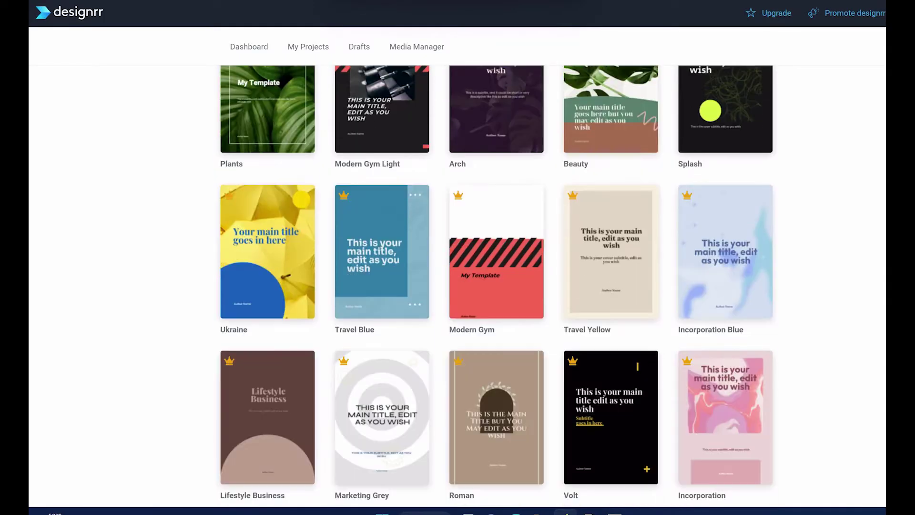
scroll(269, 275, down, 10)
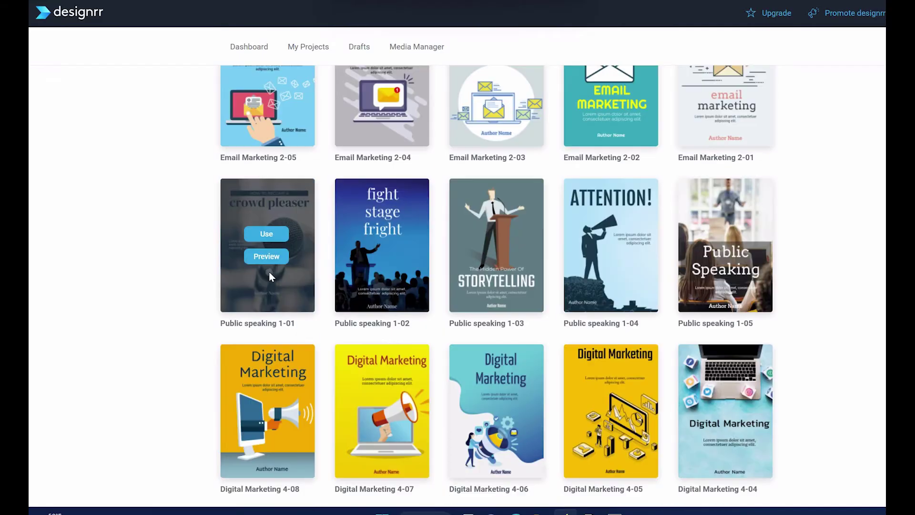
click(266, 256)
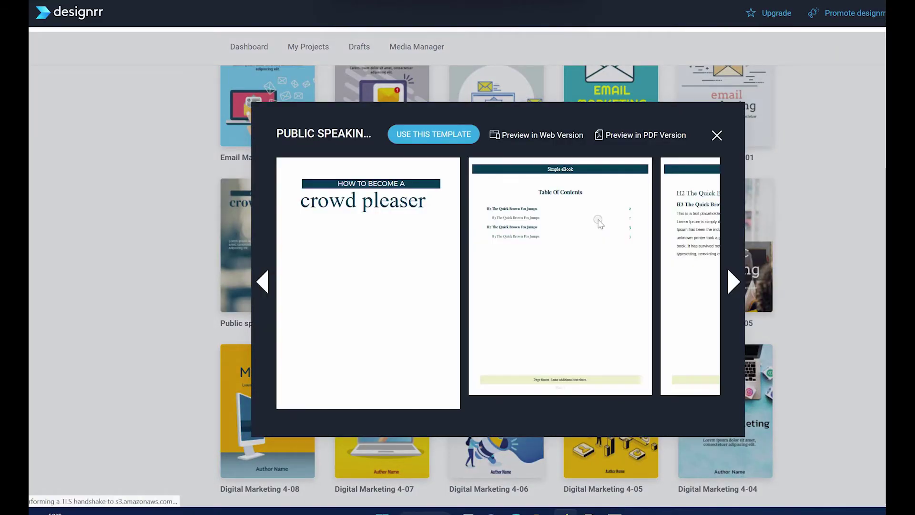
click(732, 283)
click(732, 283)
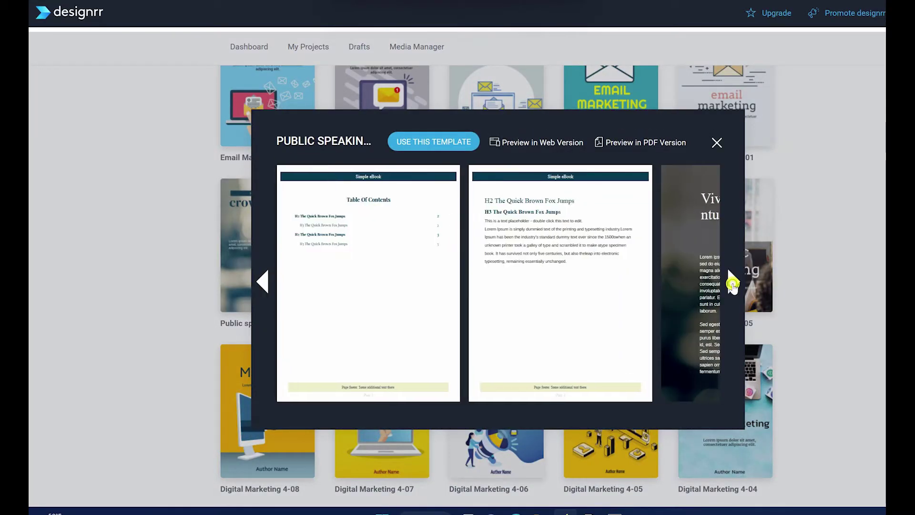
click(732, 284)
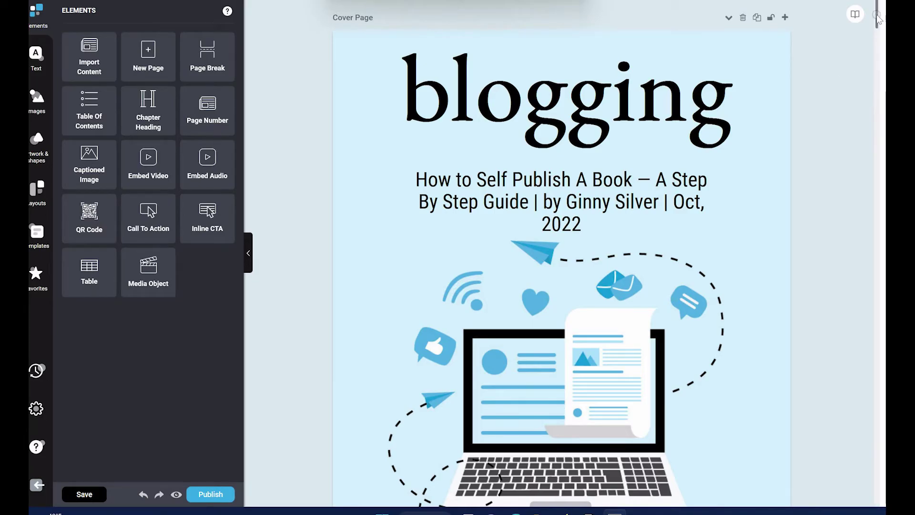
Scroll through the generated Blogging 1-03 ebook, return to the top, and drag a Table of Contents element toward the first page.
scroll(878, 19, down, 15)
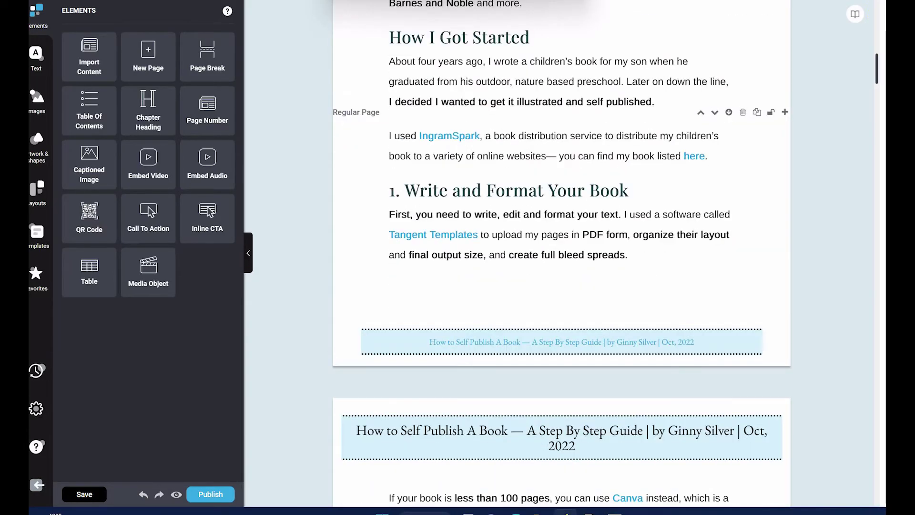
scroll(562, 252, down, 15)
key(Home)
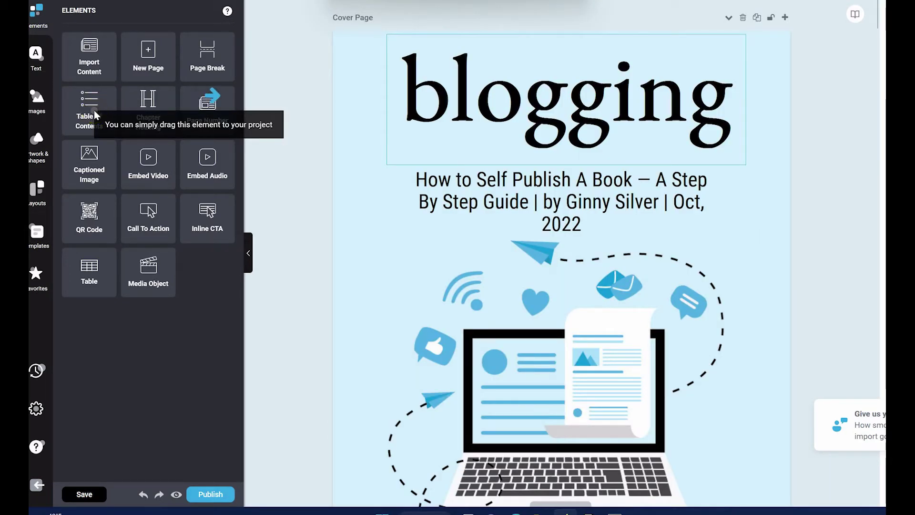
drag(92, 105, 872, 212)
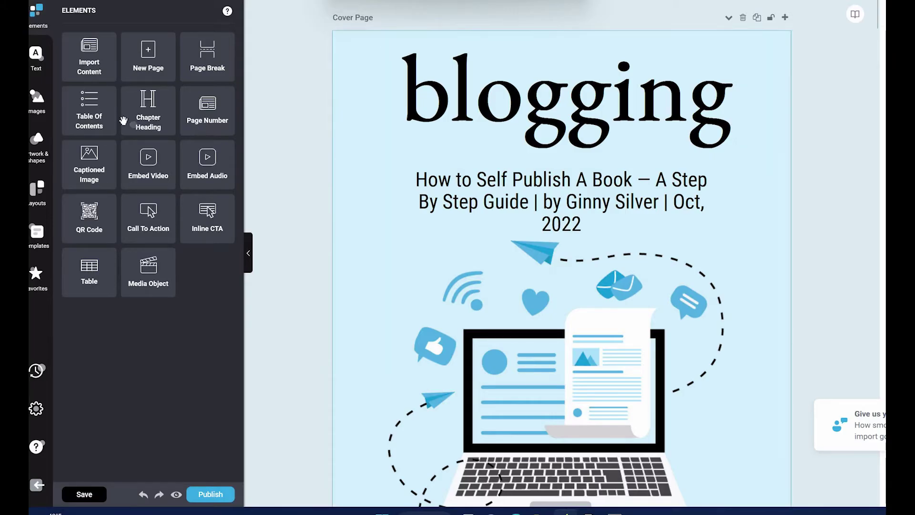
drag(92, 123, 869, 131)
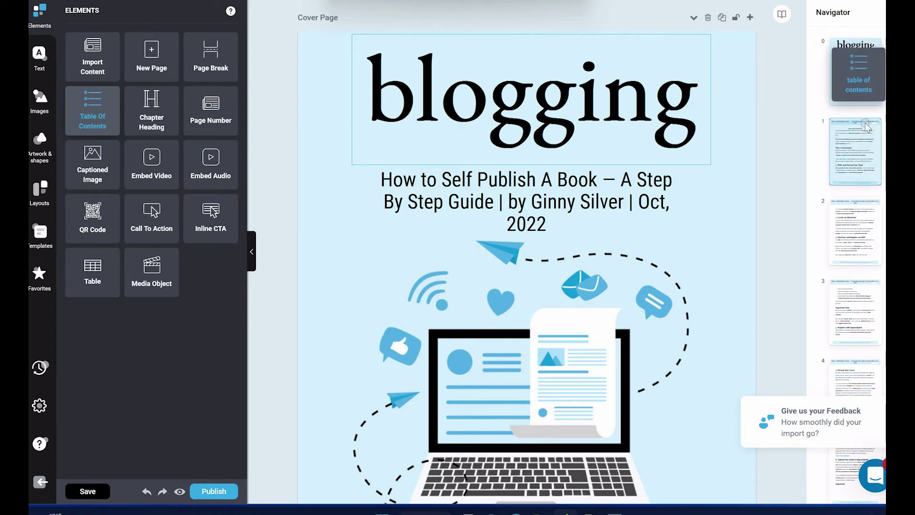
Drop the Table of Contents onto page 1, then jump to page 4 in the Navigator.
drag(867, 126, 866, 127)
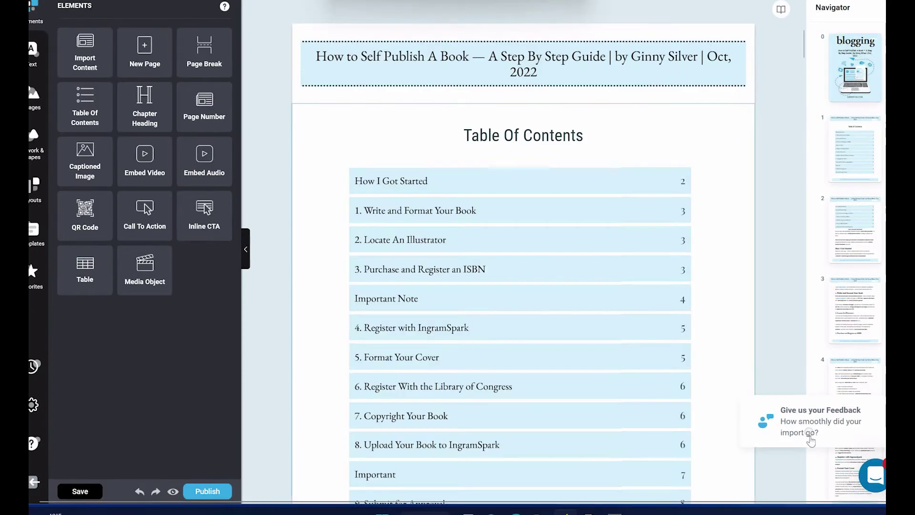
click(833, 476)
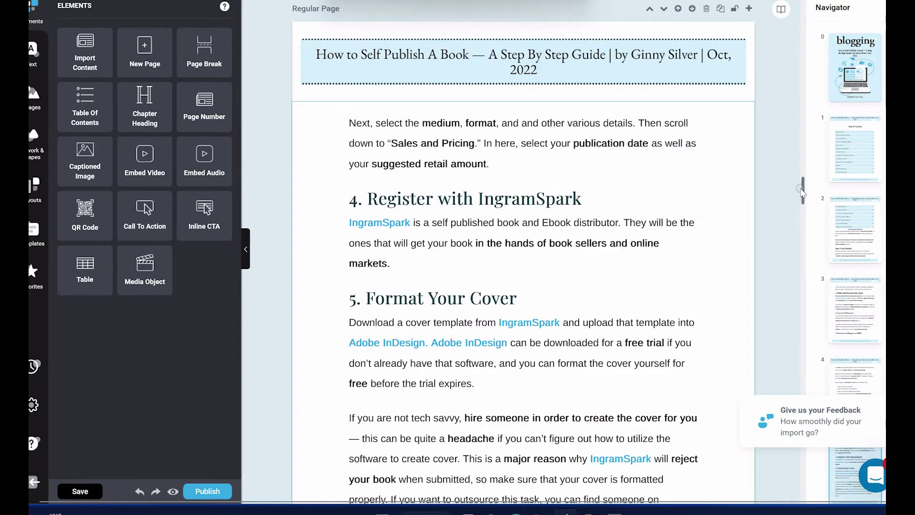
drag(802, 189, 821, 272)
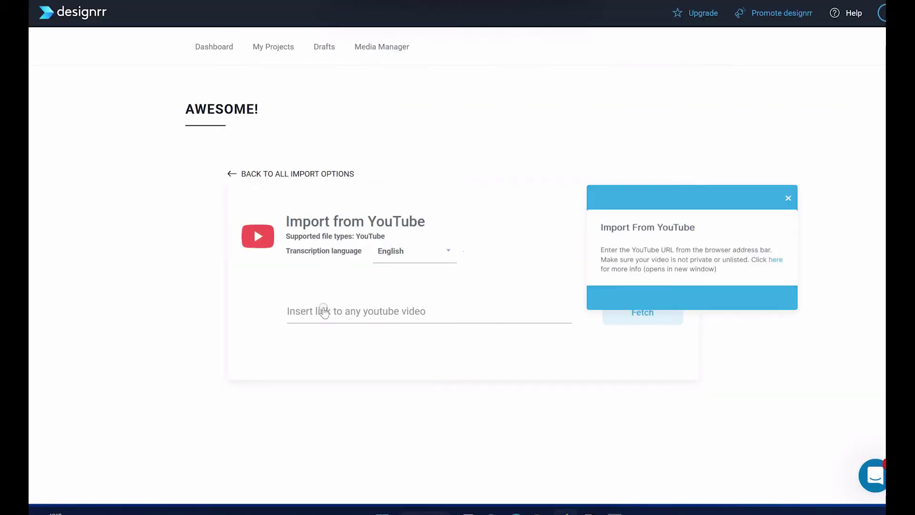
Queue the pasted YouTube video for transcription, then start an ebook from the self-publishing draft.
click(319, 312)
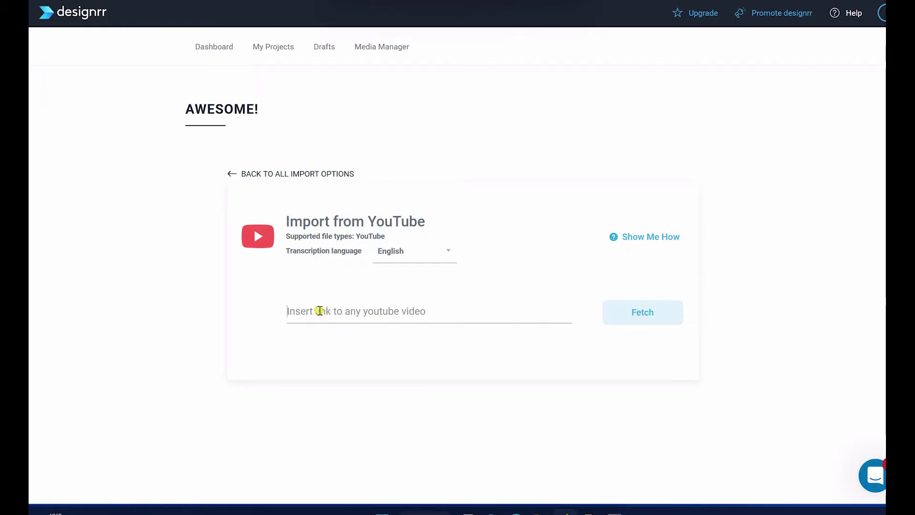
text(https://youtu.be/0lsI-e7rGL0)
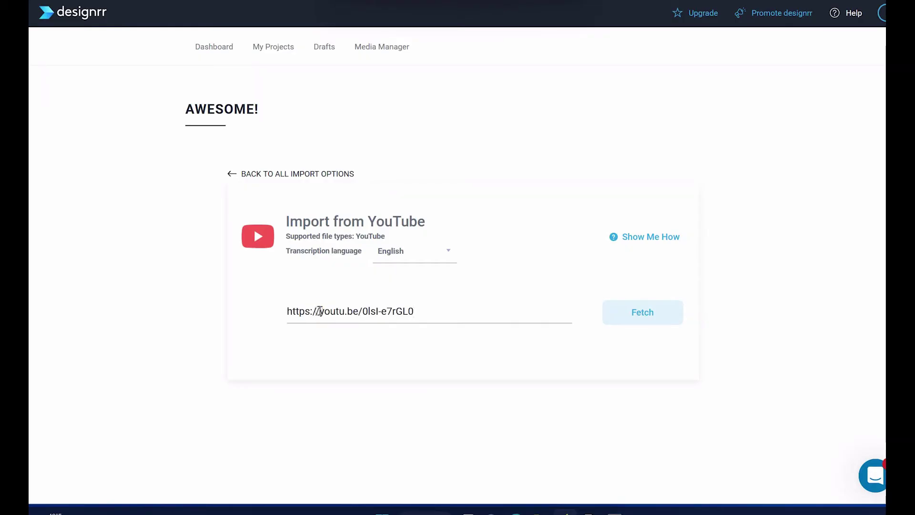
click(660, 318)
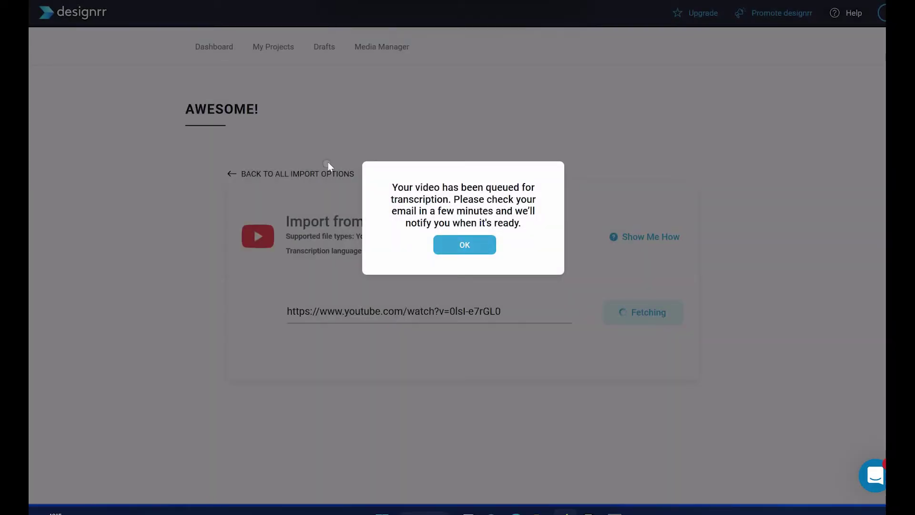
click(461, 243)
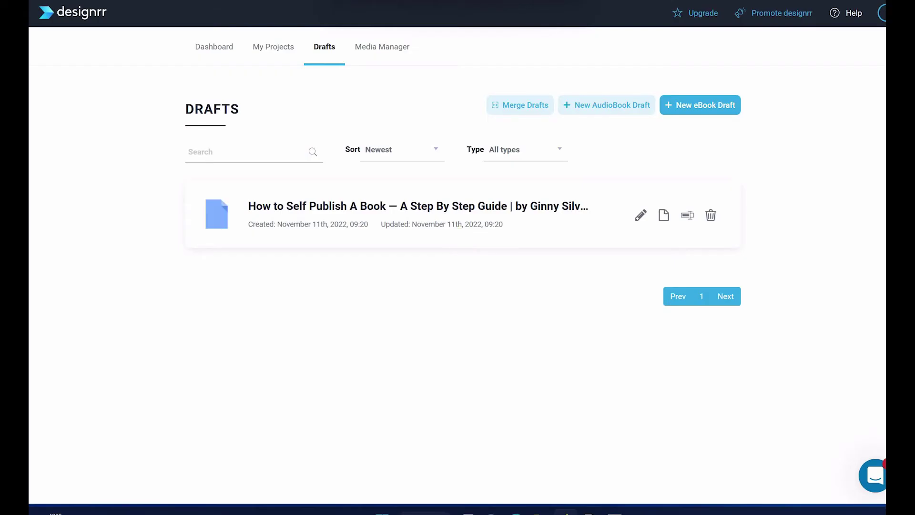
click(663, 215)
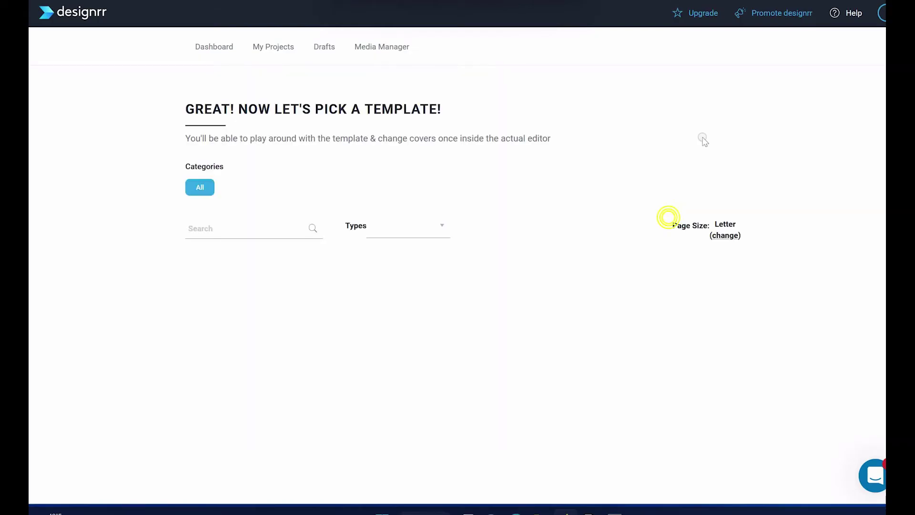
scroll(475, 224, down, 10)
Build the ebook on Blogging 1-03 and inspect the Fiverr link's settings in the cover-formatting section.
click(468, 195)
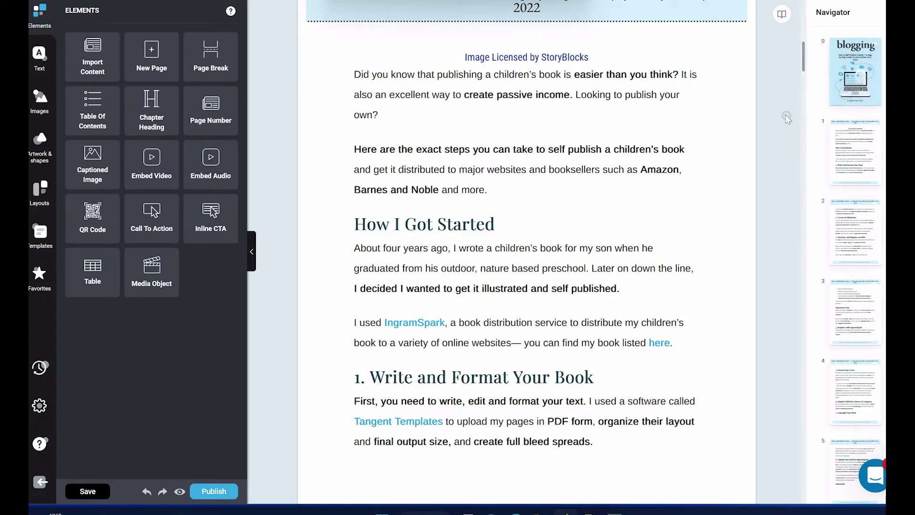
drag(804, 55, 811, 180)
click(462, 218)
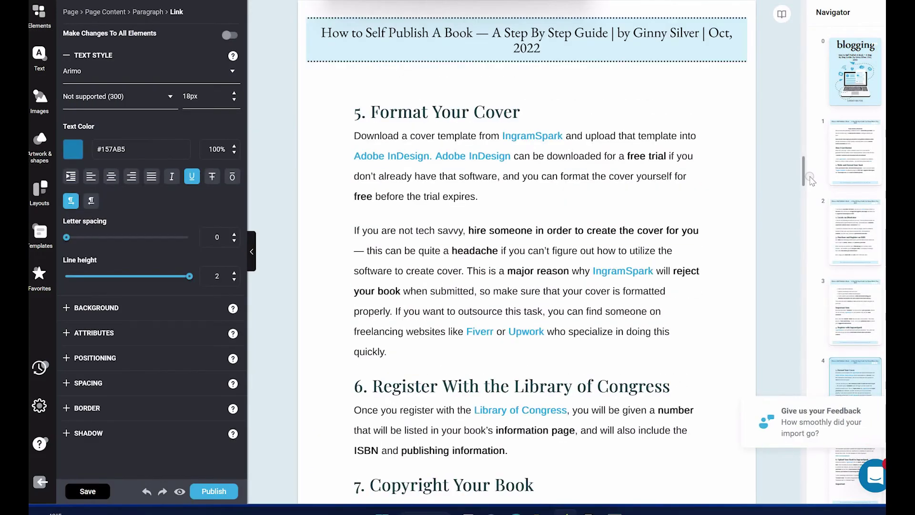
click(482, 331)
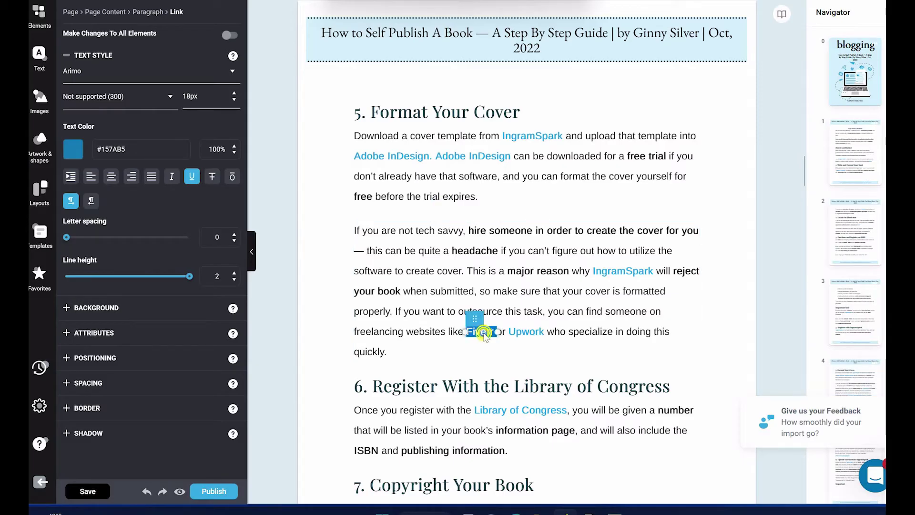
double_click(482, 332)
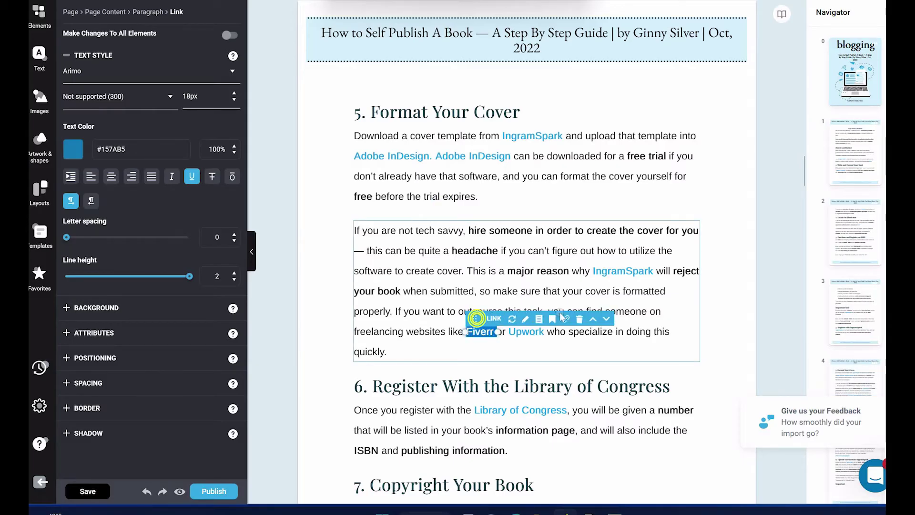
click(566, 319)
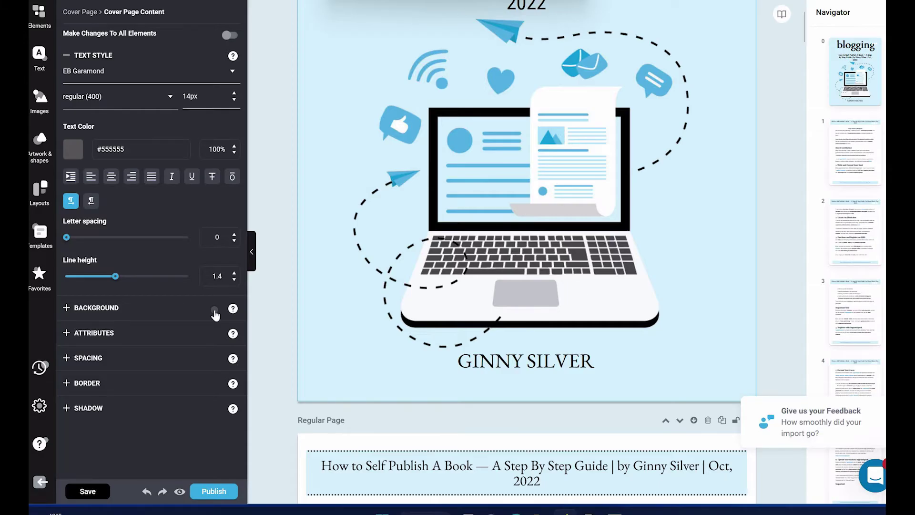
Change the cover background to an open-book photo from Suggested Images.
click(65, 308)
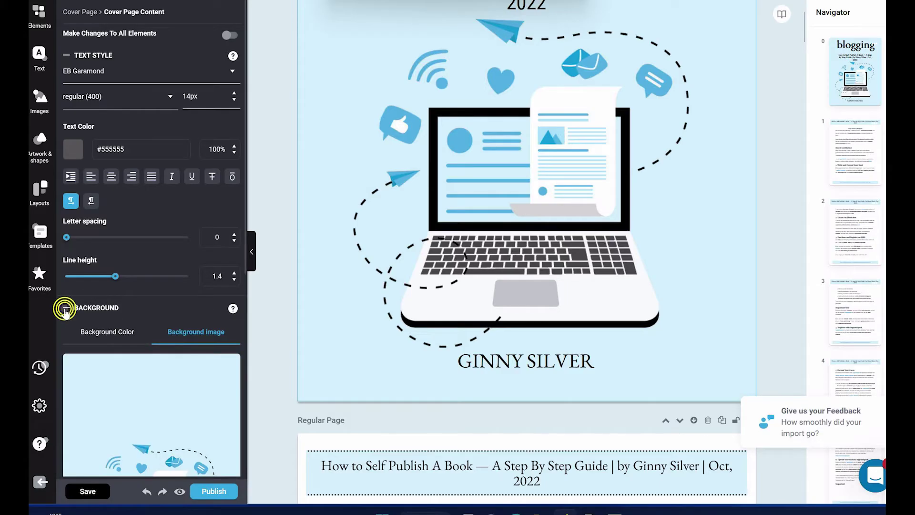
scroll(221, 144, down, 5)
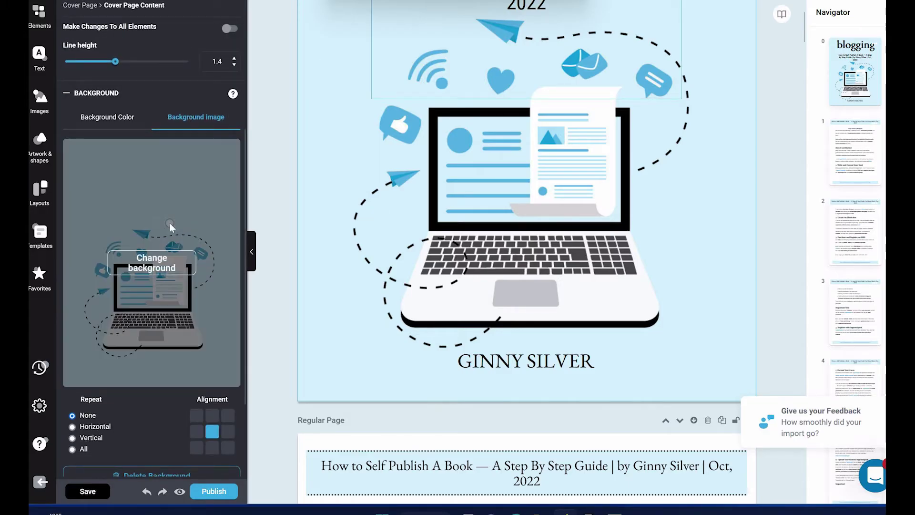
click(153, 262)
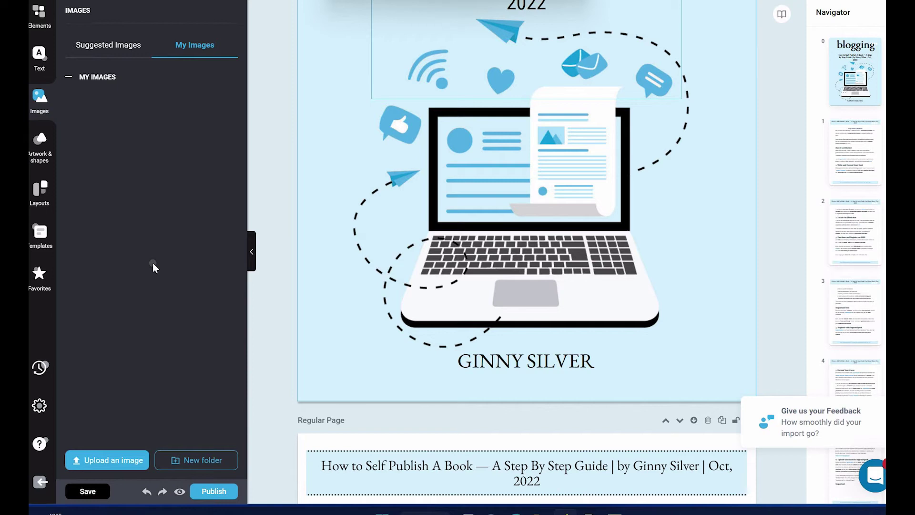
click(107, 47)
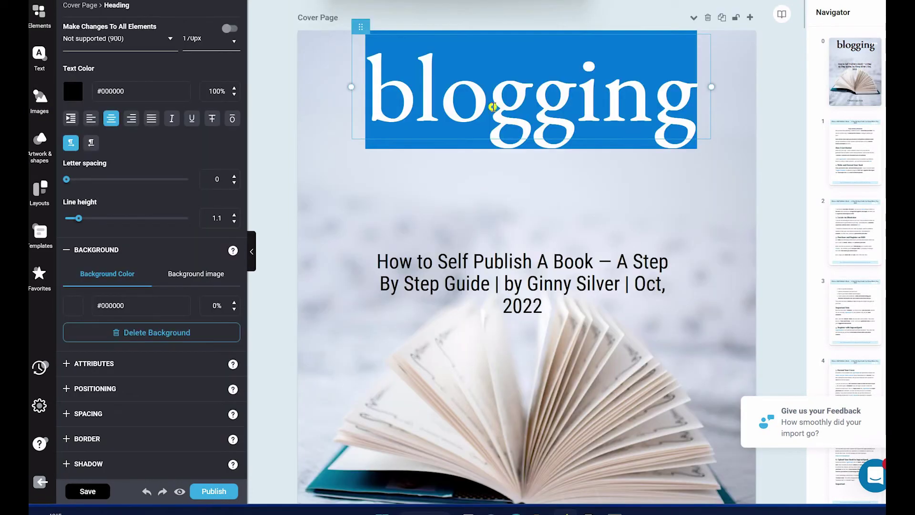
Replace the cover heading with 'Self Publish' and move it higher on the cover.
double_click(504, 160)
text(S)
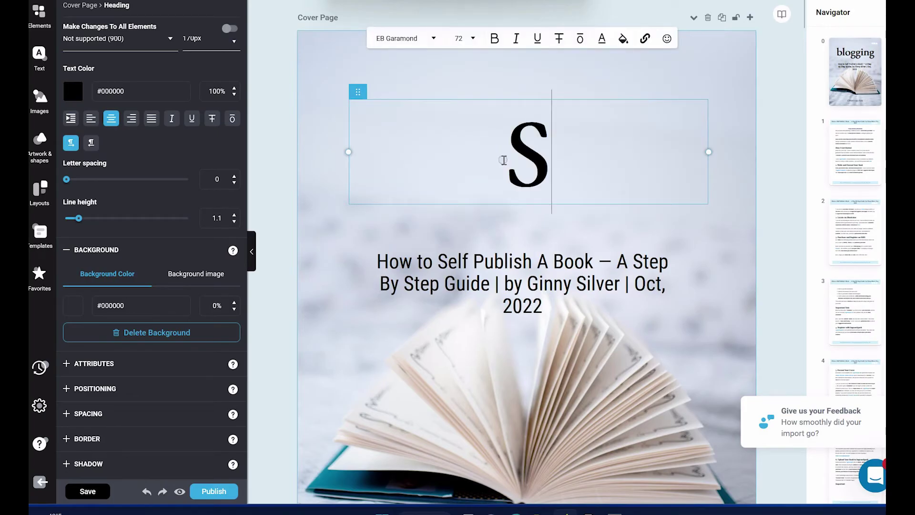
text(elf Publish)
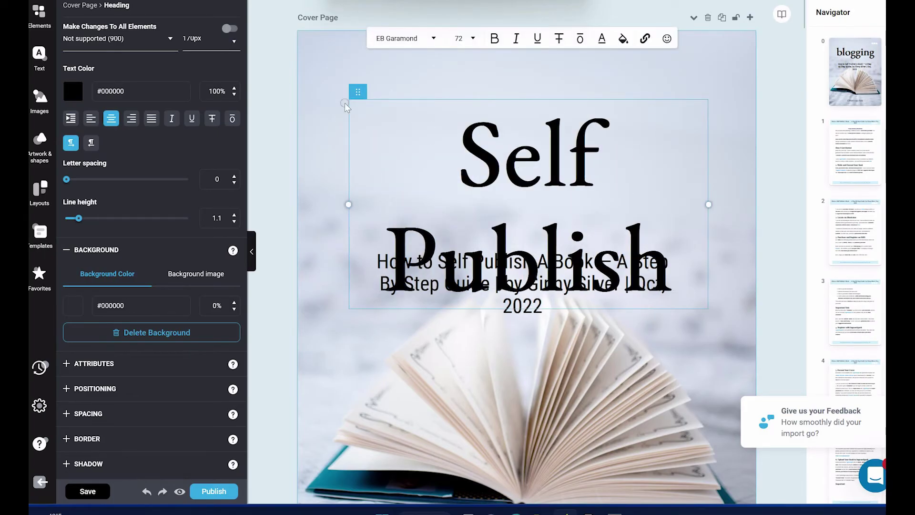
drag(358, 91, 356, 30)
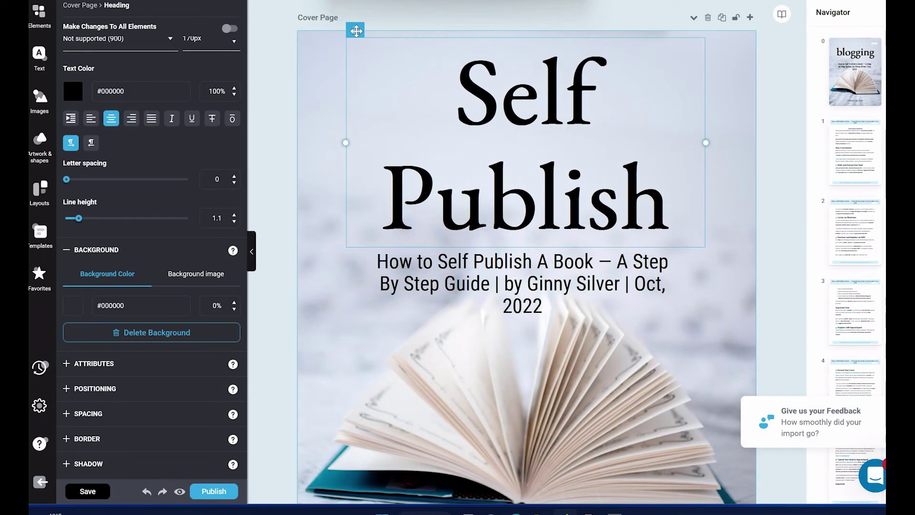
Delete the author and date from the cover subtitle, leaving only the guide title.
click(543, 308)
drag(543, 307, 495, 283)
key(BackSpace)
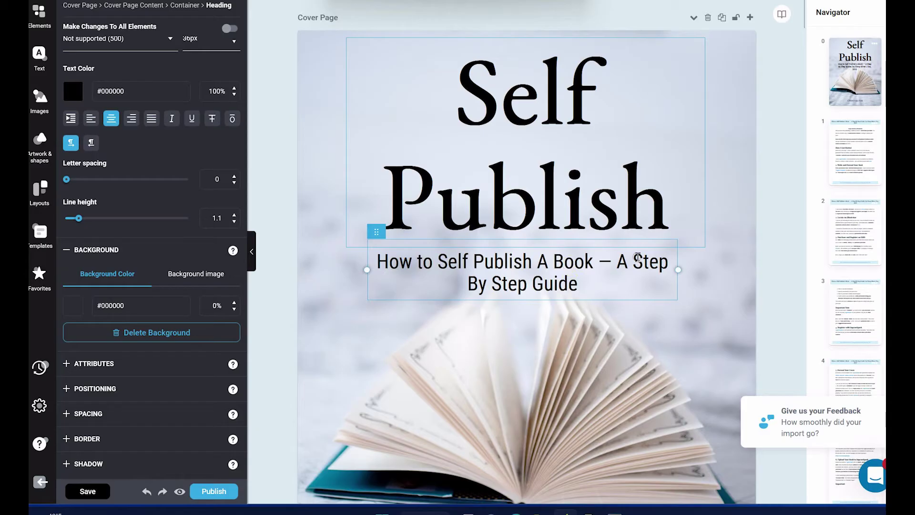
drag(802, 22, 801, 55)
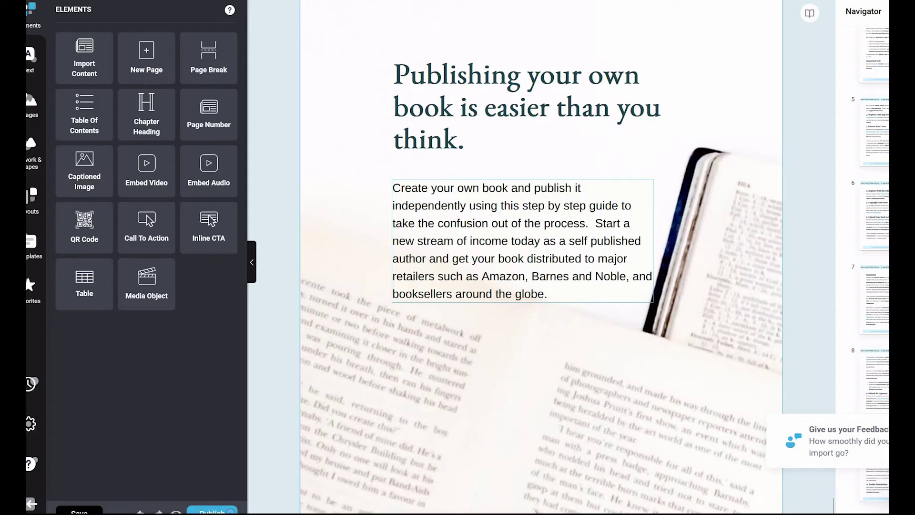
click(227, 511)
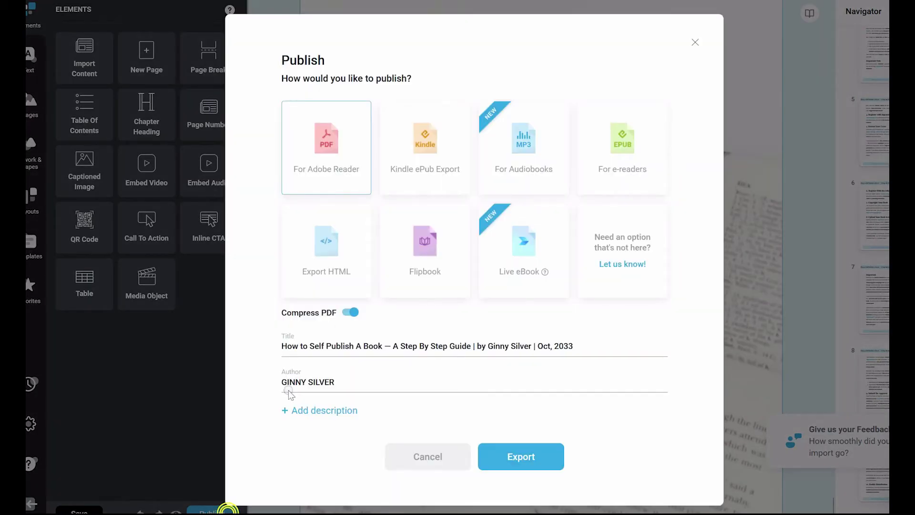
Export the ebook as a Kindle ePub and download the ePub file.
click(439, 133)
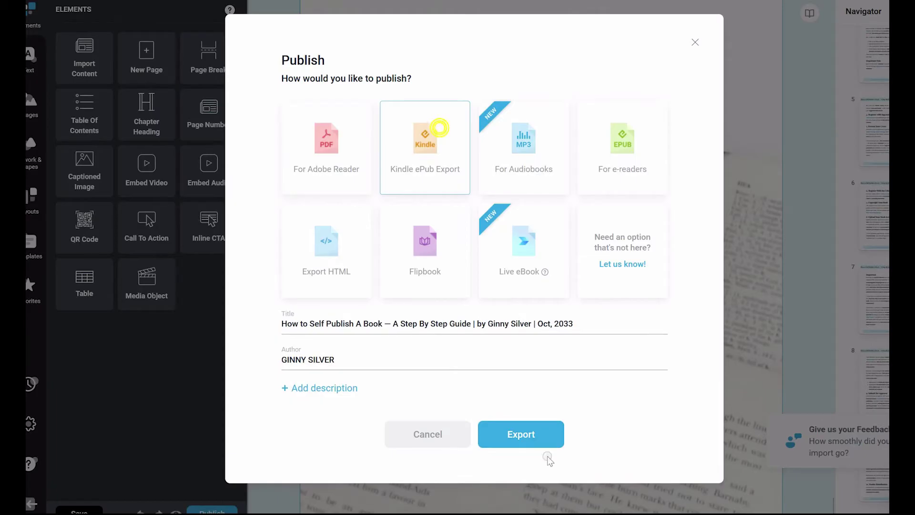
click(532, 431)
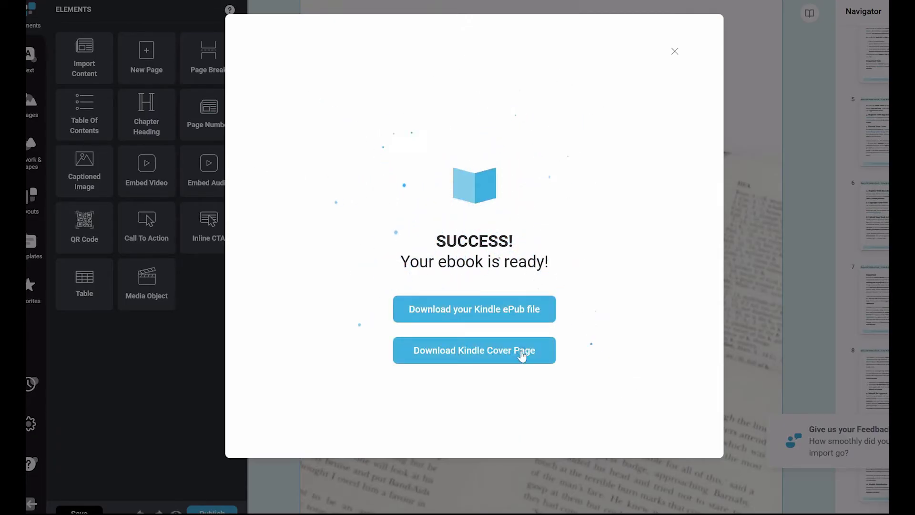
click(537, 303)
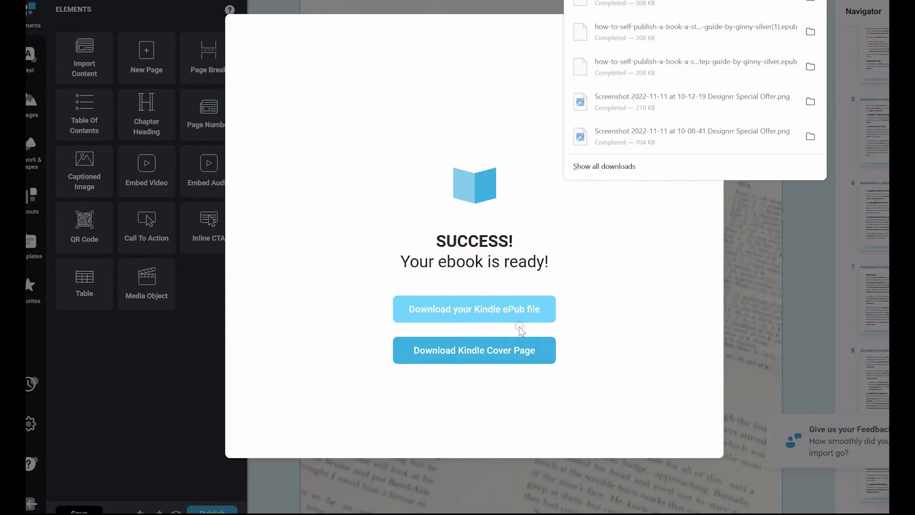
Download the Kindle cover, keep English as the language, and title the book 'How to Self Publish a Book'.
click(513, 348)
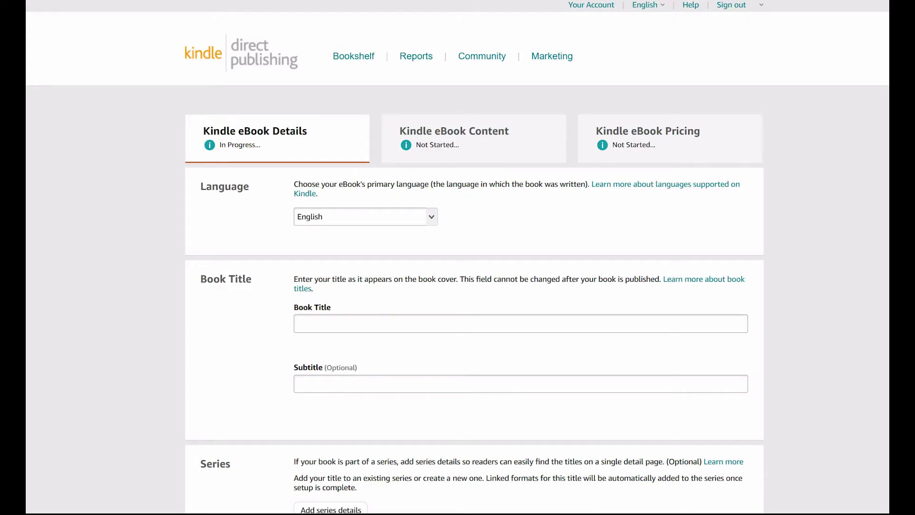
scroll(412, 81, down, 3)
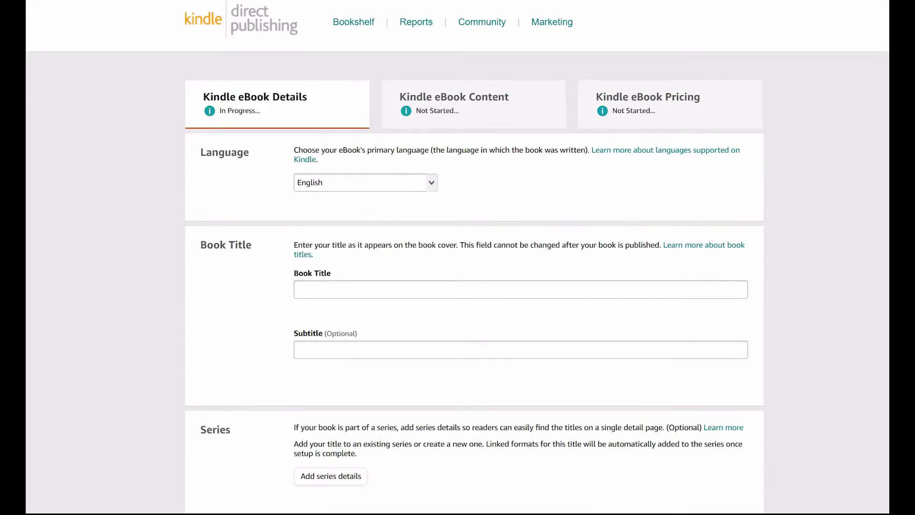
click(431, 101)
click(409, 120)
click(387, 209)
text(How to Self Publish a Book)
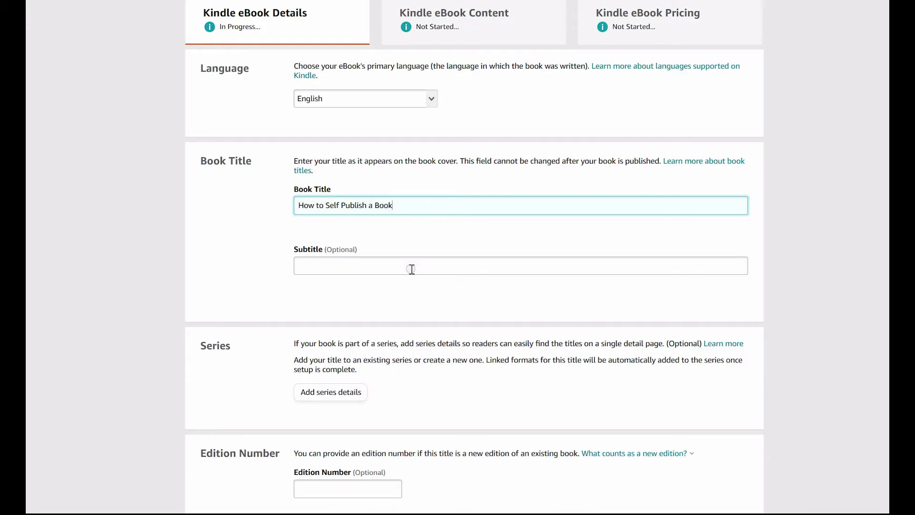
Enter the subtitle 'A Step By Step Guide'.
click(411, 268)
text(Get)
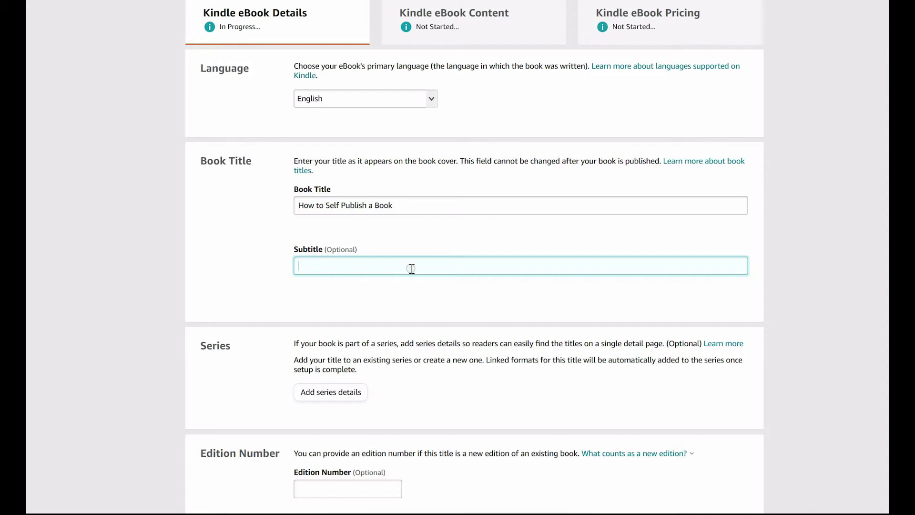
key(BackSpace)
text(A step)
key(BackSpace)
key(BackSpace)
key(BackSpace)
text(Step By Step)
key(BackSpace)
text(p Guide)
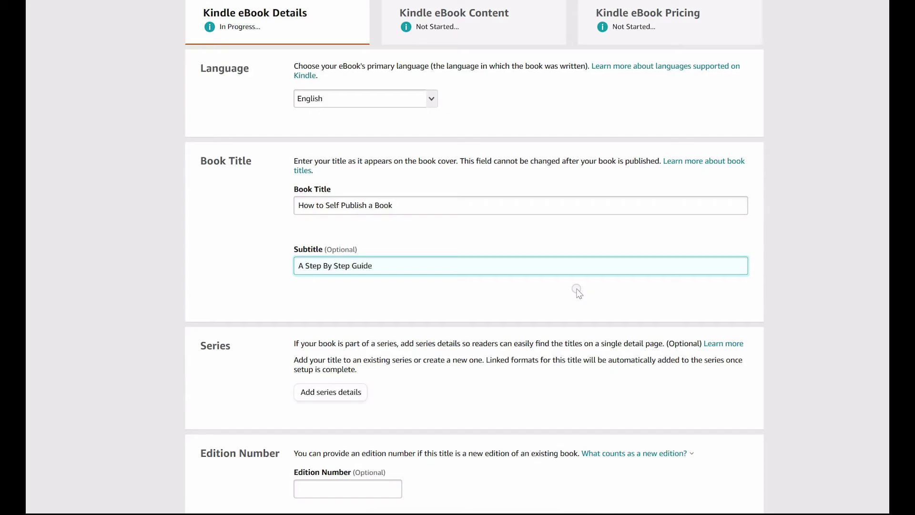
scroll(488, 137, down, 5)
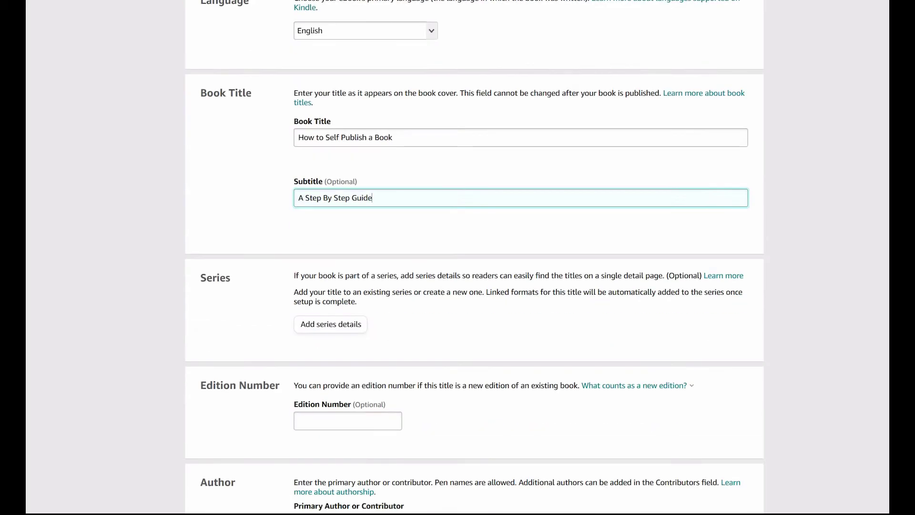
Add series details, set edition number 1, and enter the author's first and last name.
click(334, 173)
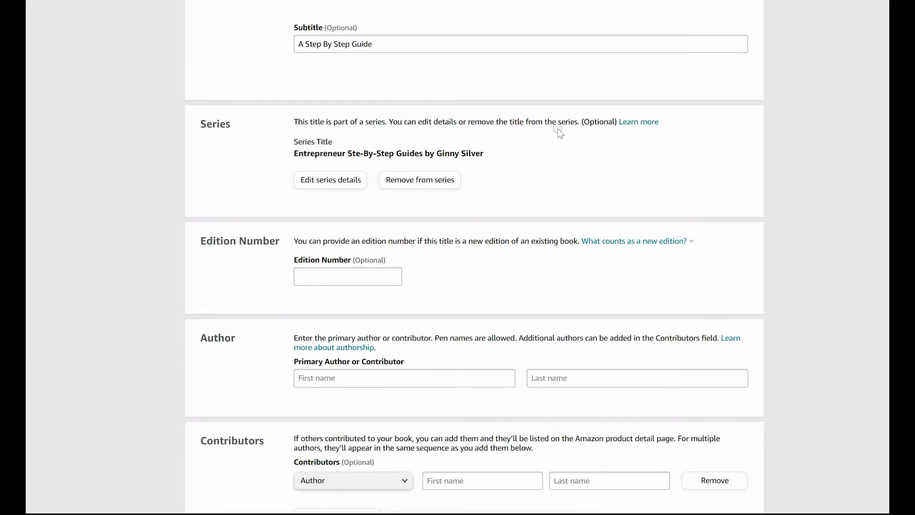
click(373, 279)
text(1)
click(381, 377)
text(Ginny)
key(Tab)
text(Silver)
key(Tab)
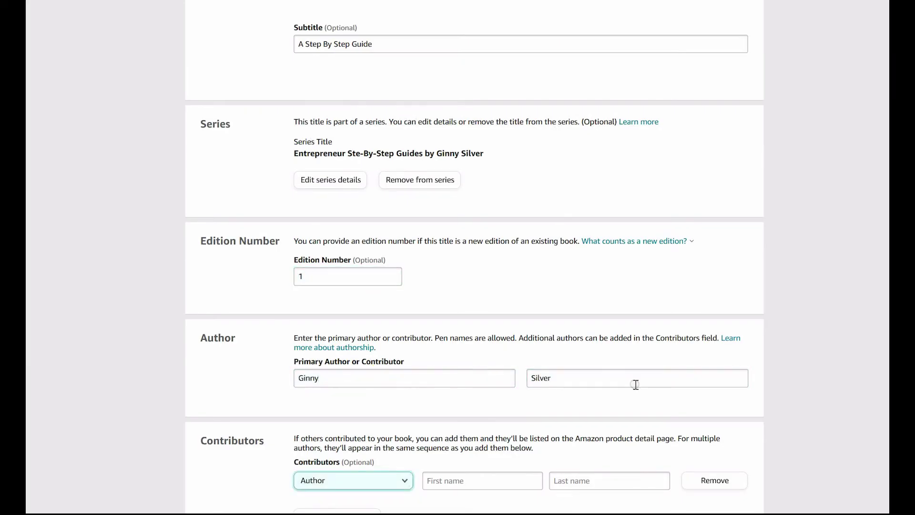
Enter the book description 'A step by step guide'.
scroll(474, 257, down, 5)
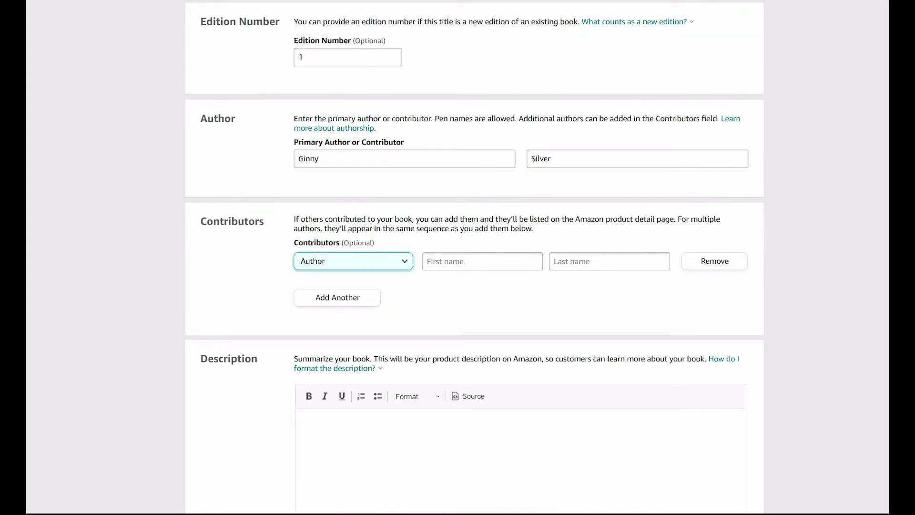
scroll(320, 366, down, 3)
click(423, 298)
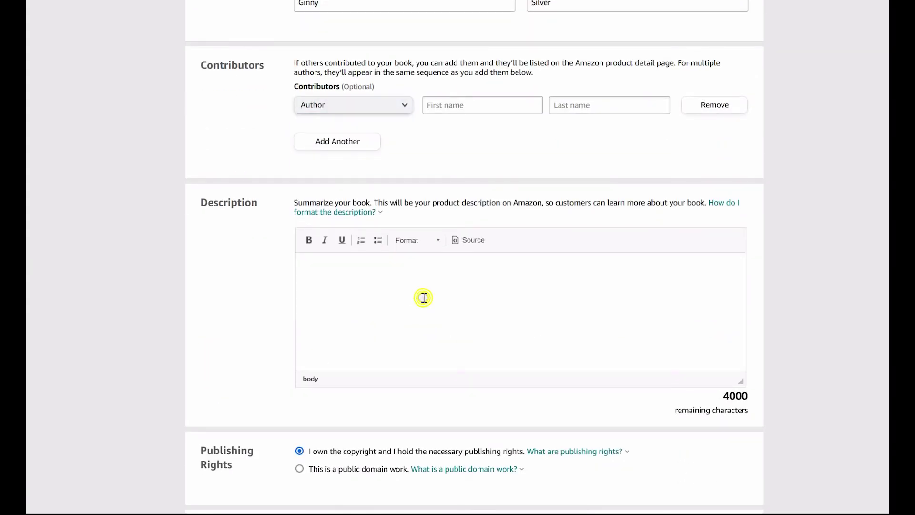
text(A step by step guide)
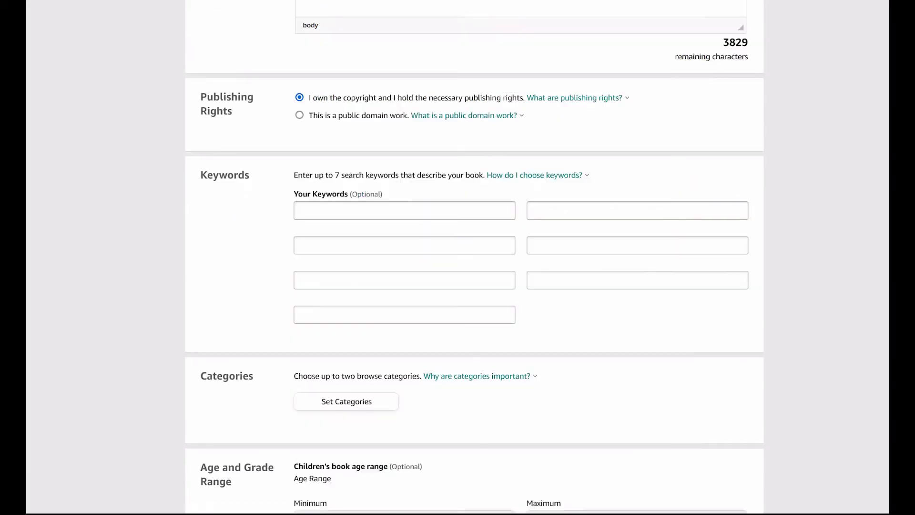
scroll(473, 258, down, 1)
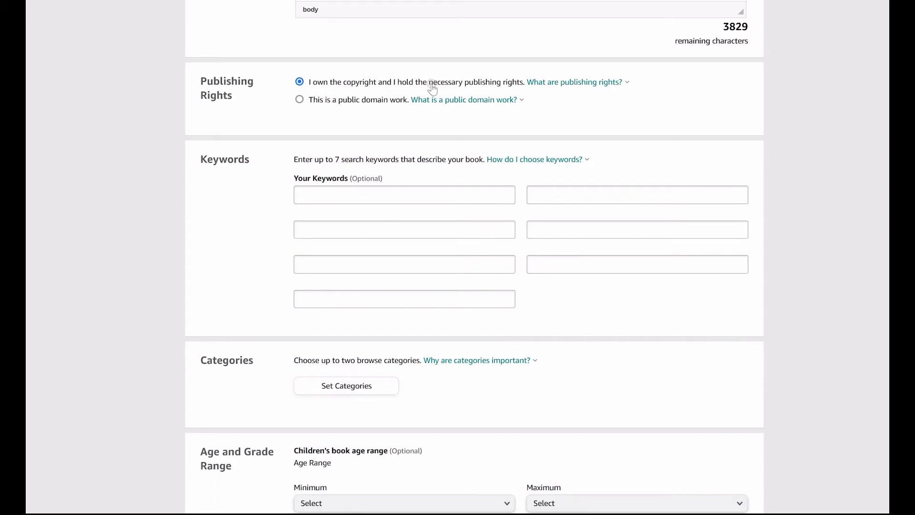
Add the search keywords 'self publish' and 'how to'.
click(406, 195)
text(sel)
key(BackSpace)
key(BackSpace)
key(BackSpace)
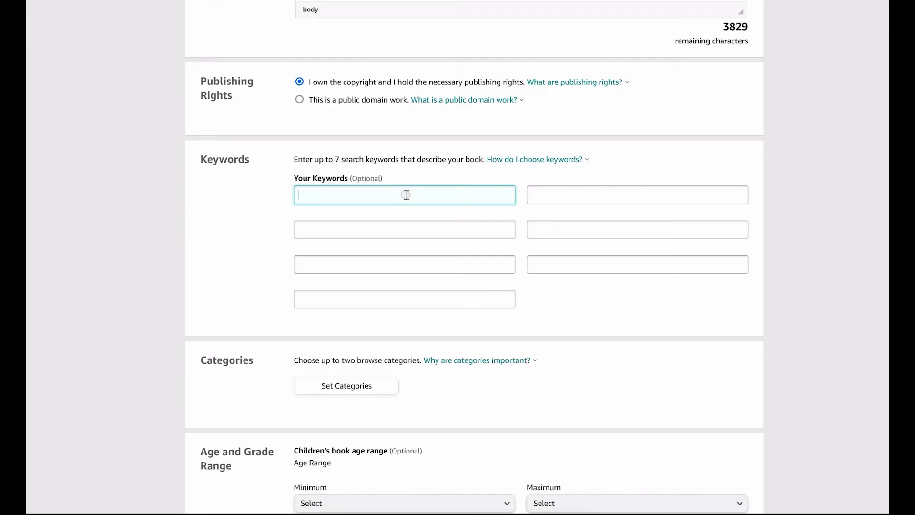
text(self publish)
key(Tab)
text(author)
key(BackSpace)
key(BackSpace)
key(BackSpace)
key(BackSpace)
key(BackSpace)
key(BackSpace)
text(how to)
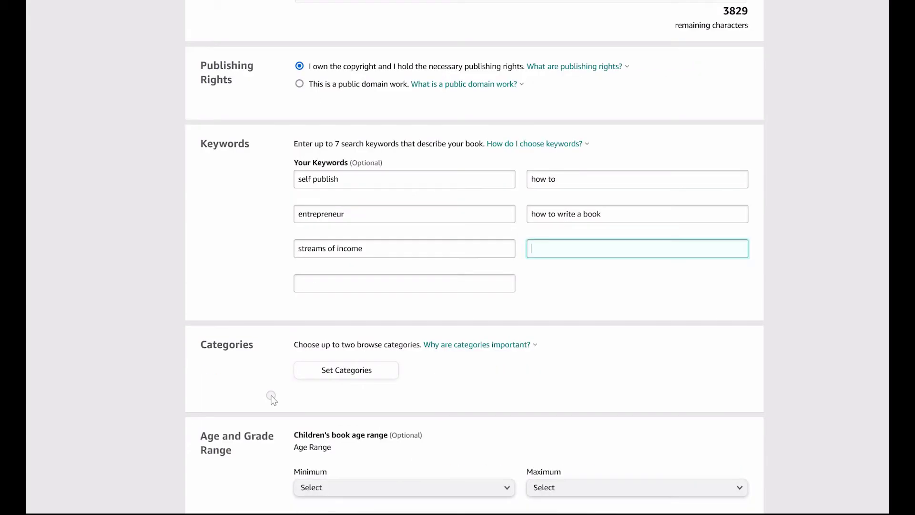
Choose the book's browse categories from the Nonfiction section.
click(338, 370)
click(344, 212)
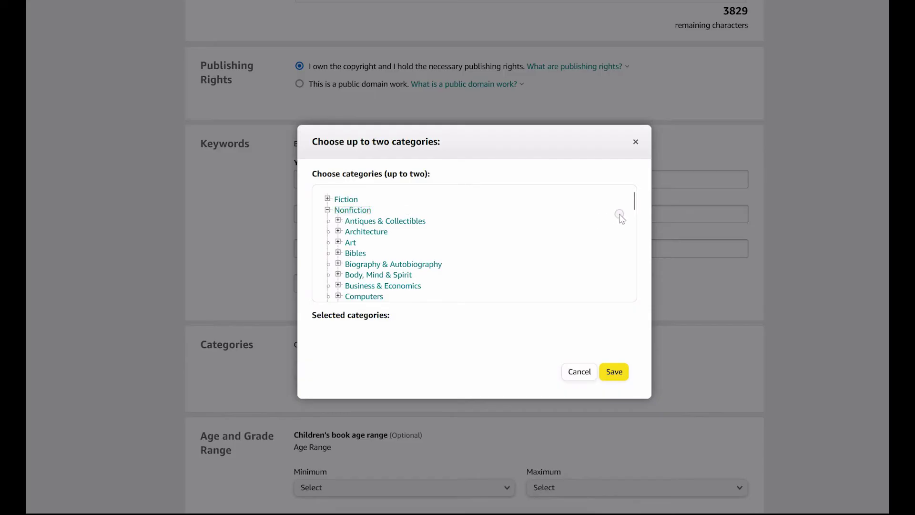
drag(633, 204, 638, 268)
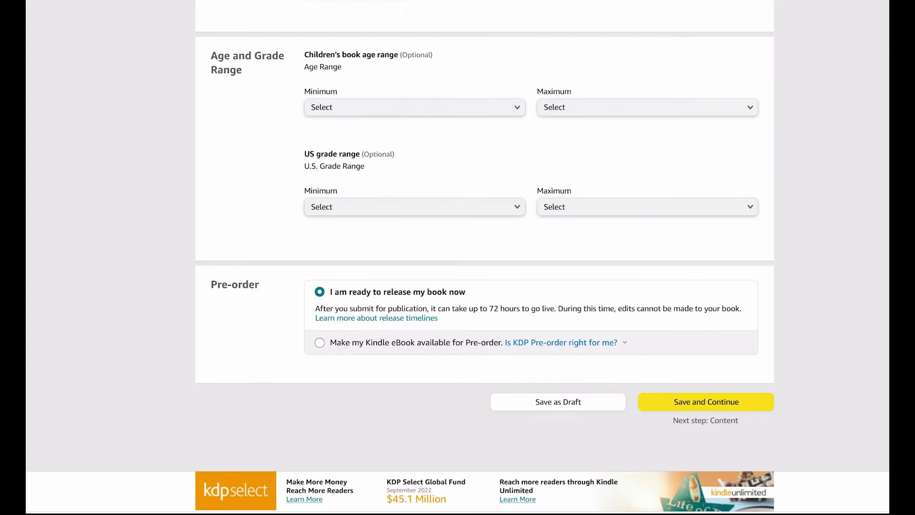
scroll(457, 262, down, 1)
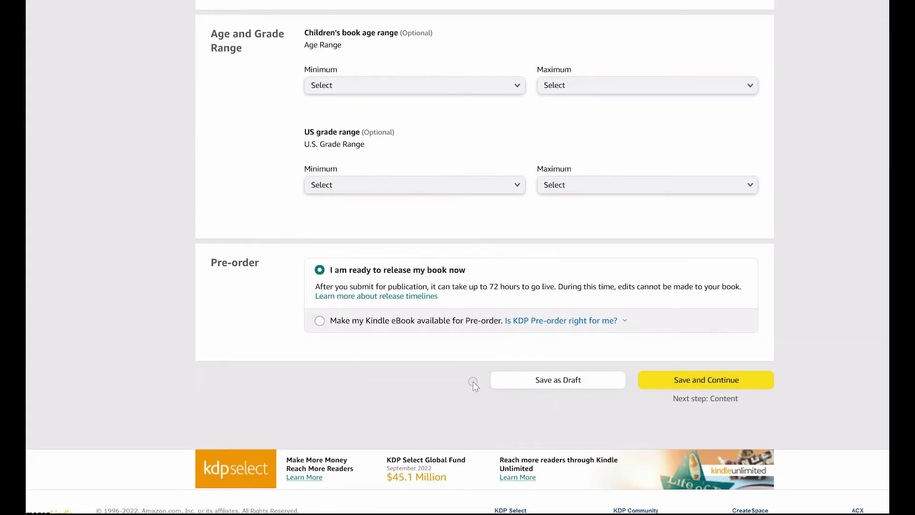
Save the book details and move on to the eBook content page.
click(726, 380)
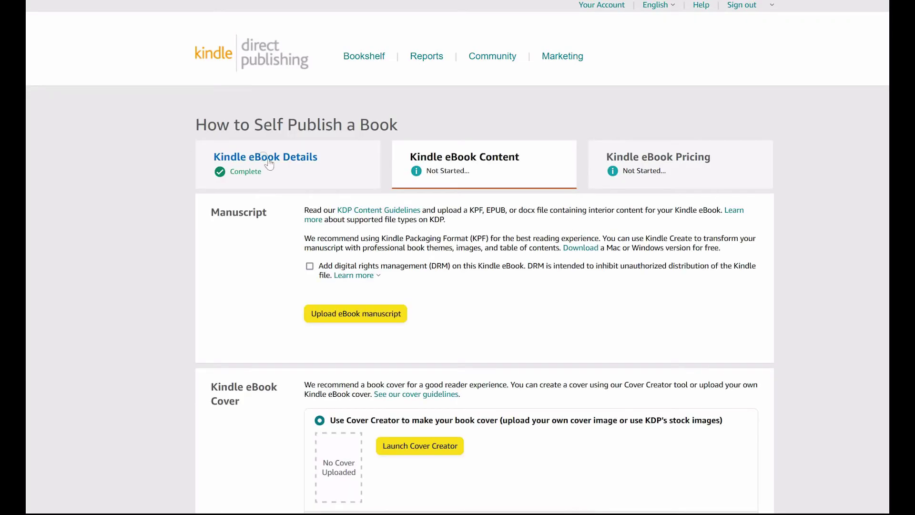
scroll(629, 286, down, 2)
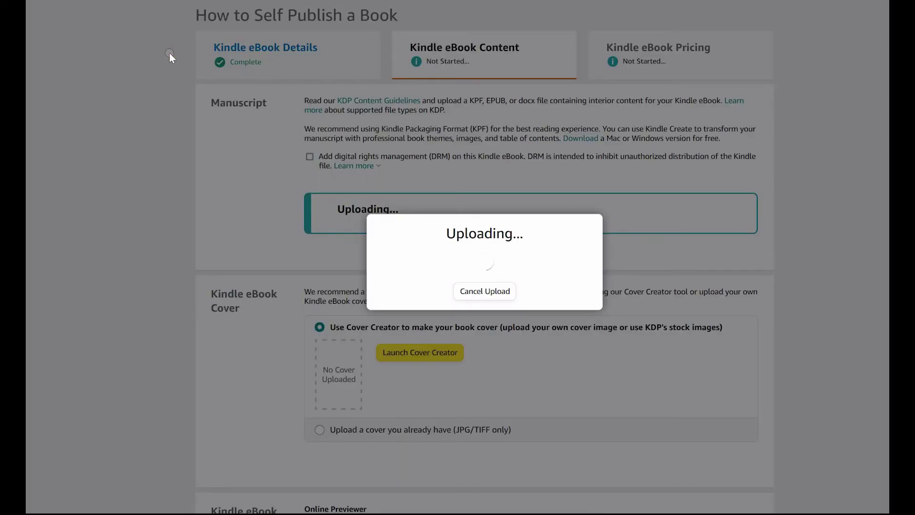
scroll(484, 257, down, 5)
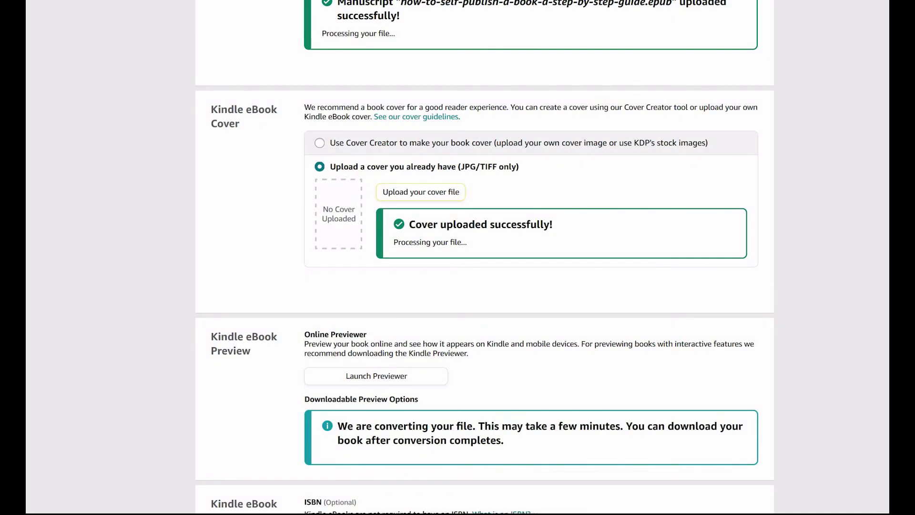
scroll(484, 257, down, 4)
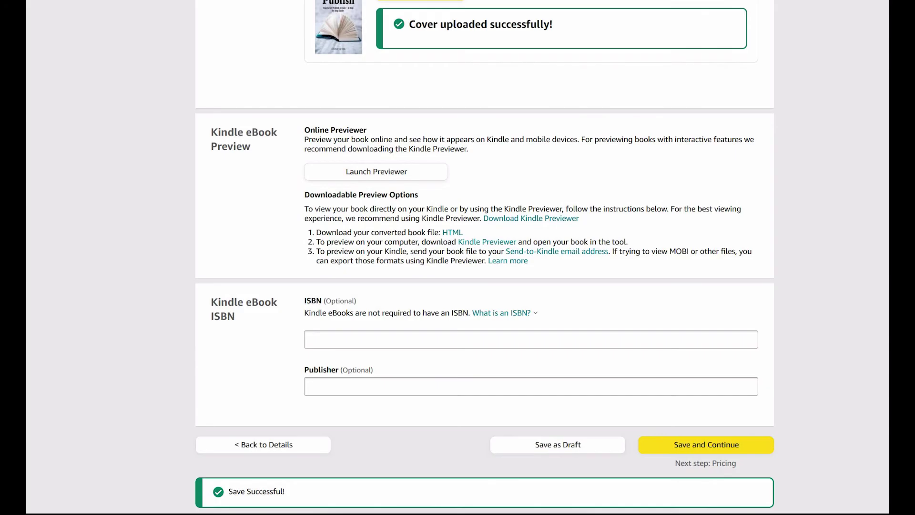
Launch the online previewer and page forward through the opening chapters.
click(376, 177)
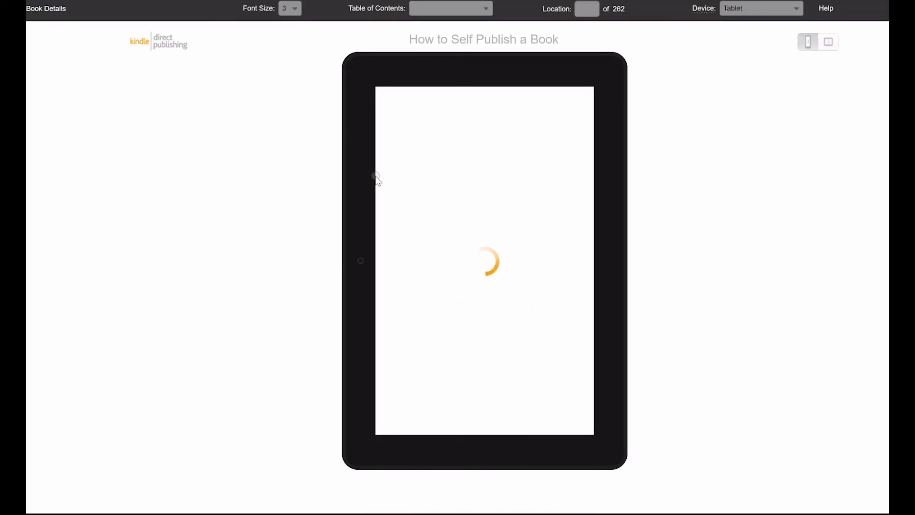
click(627, 271)
click(627, 272)
click(627, 271)
click(627, 272)
click(627, 272)
click(627, 272)
click(626, 271)
click(627, 271)
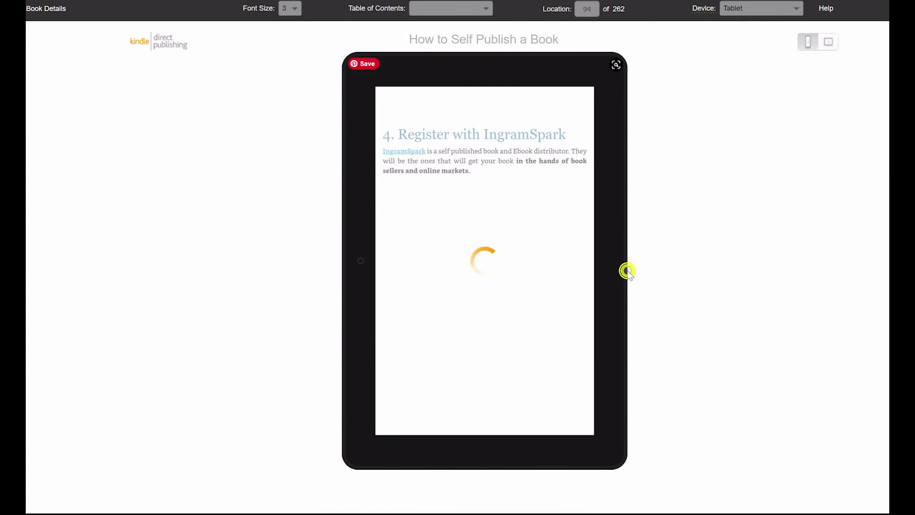
Page on through the later chapters to the returns section, then view how KDP Select works.
click(609, 259)
click(613, 265)
click(613, 265)
click(613, 266)
click(614, 266)
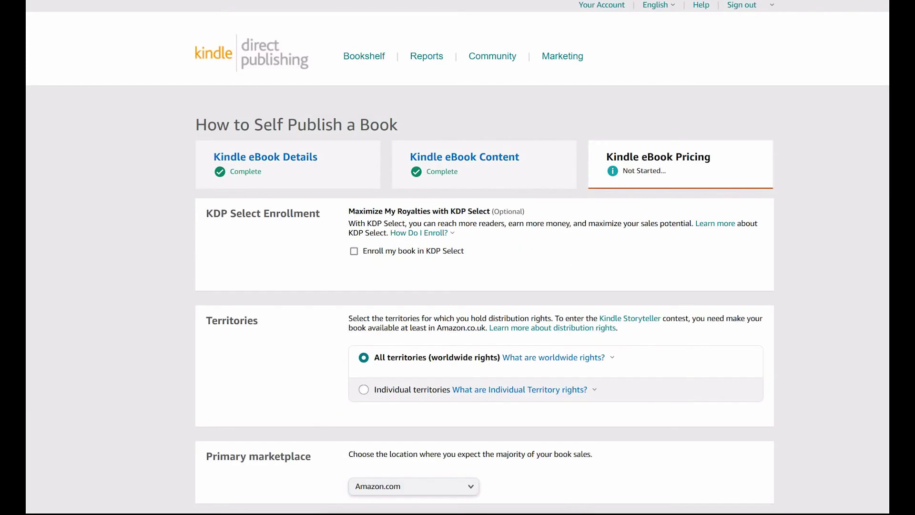
scroll(445, 138, down, 2)
click(449, 139)
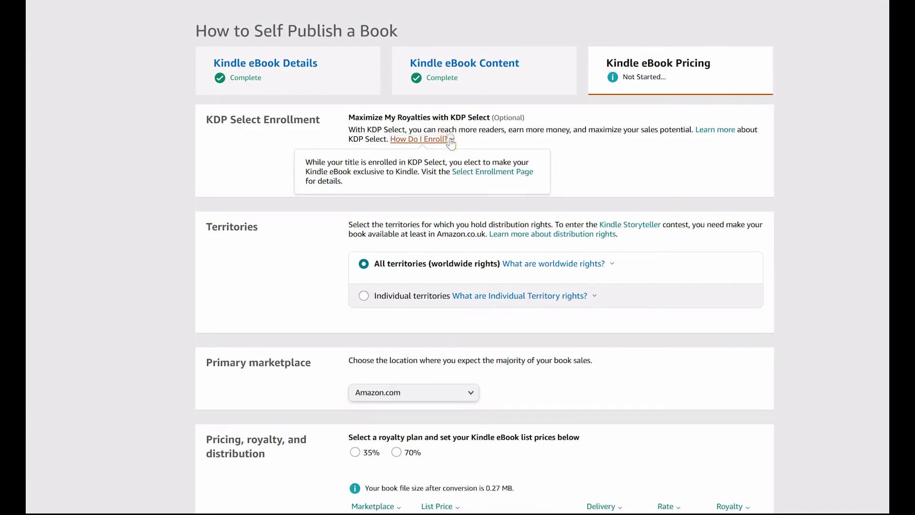
Keep Amazon.com as the primary marketplace.
click(822, 137)
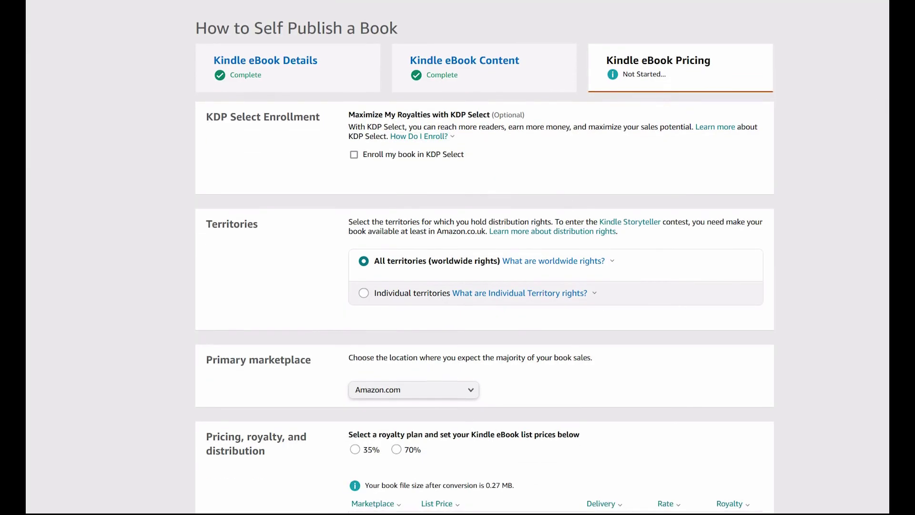
scroll(485, 257, down, 5)
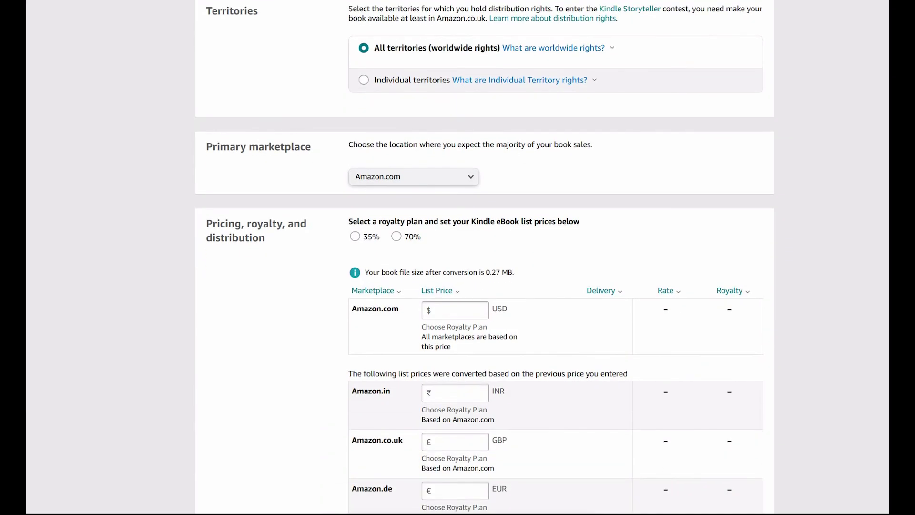
click(470, 178)
click(560, 174)
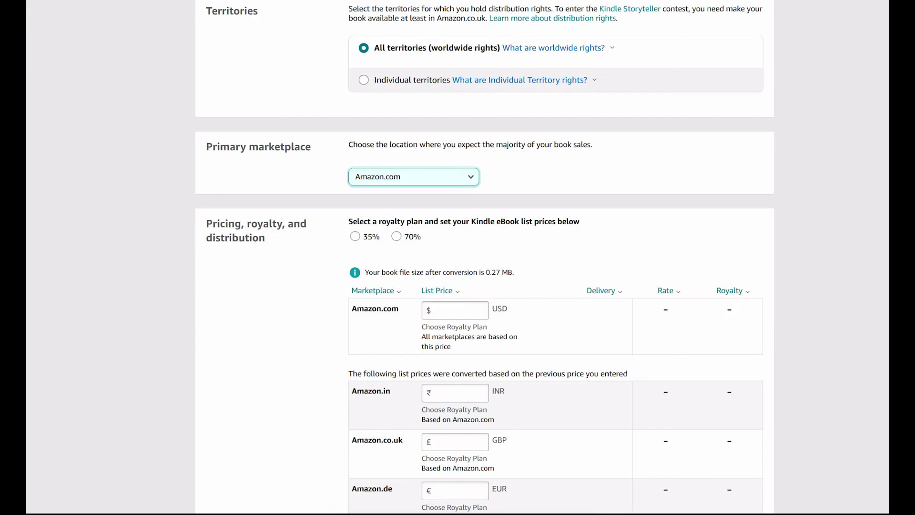
scroll(484, 257, down, 3)
Set a $0.99 Amazon.com list price with the 35% royalty plan.
click(460, 162)
text(0)
click(833, 198)
click(396, 87)
click(355, 85)
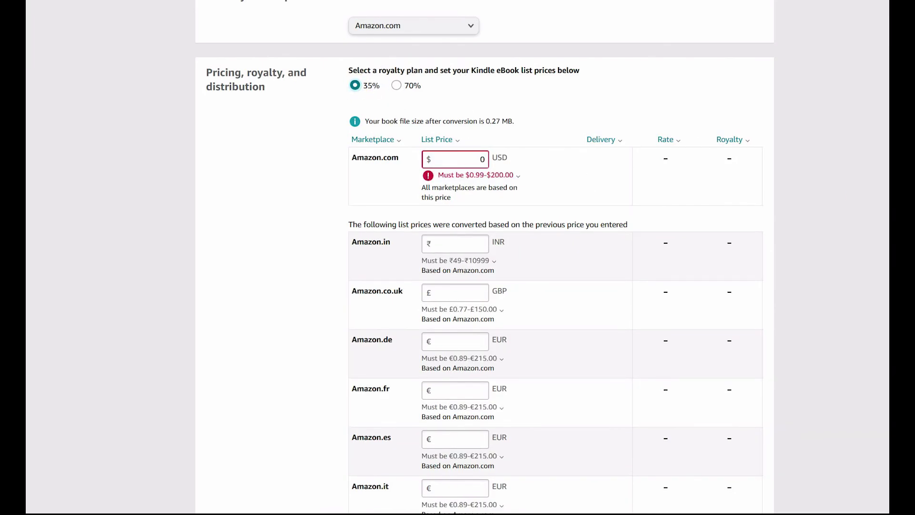
Review the marketplace prices and publish the Kindle eBook.
scroll(457, 258, down, 10)
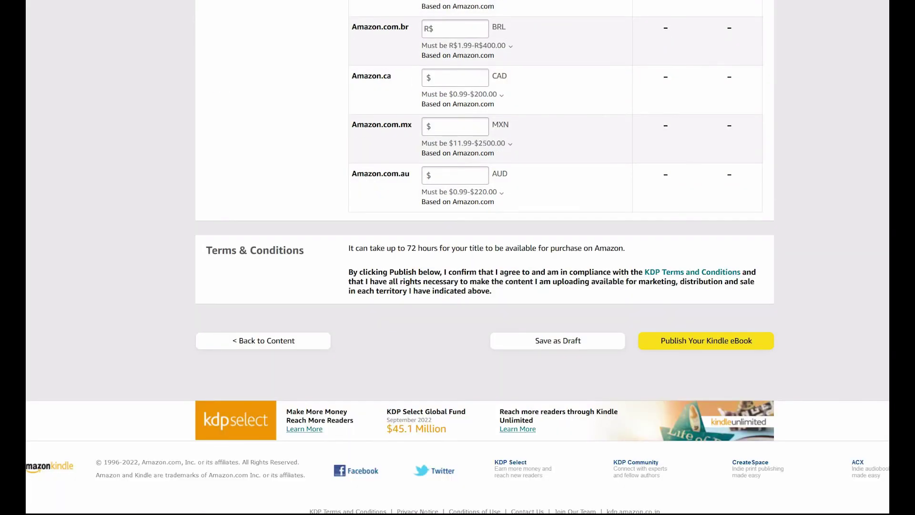
scroll(458, 257, up, 20)
scroll(457, 258, down, 2)
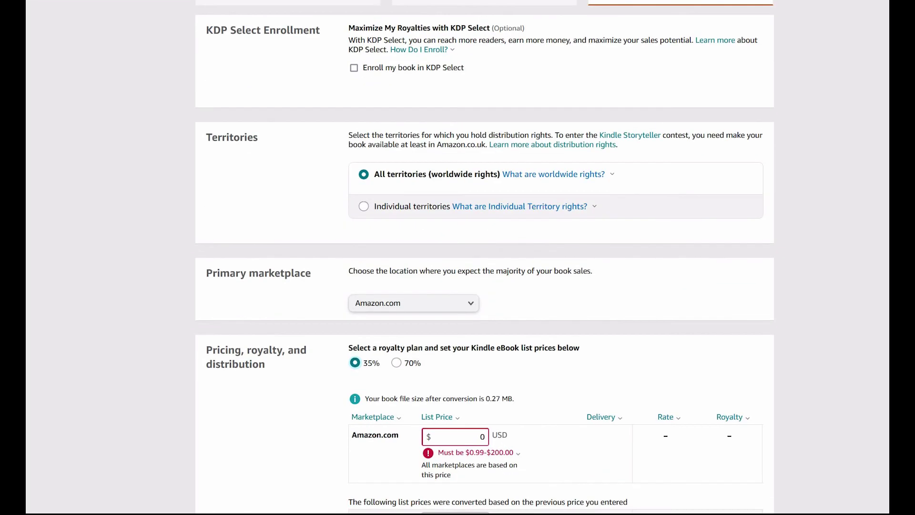
scroll(484, 257, down, 15)
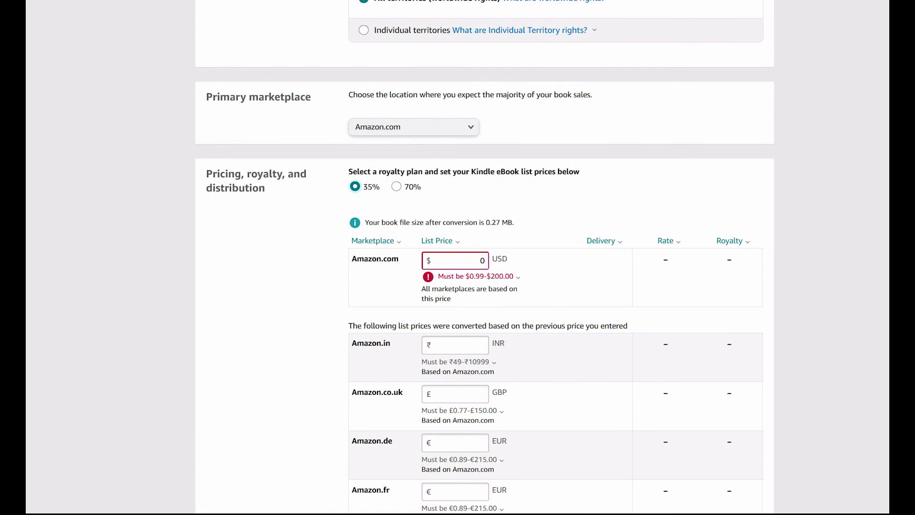
scroll(457, 258, down, 1)
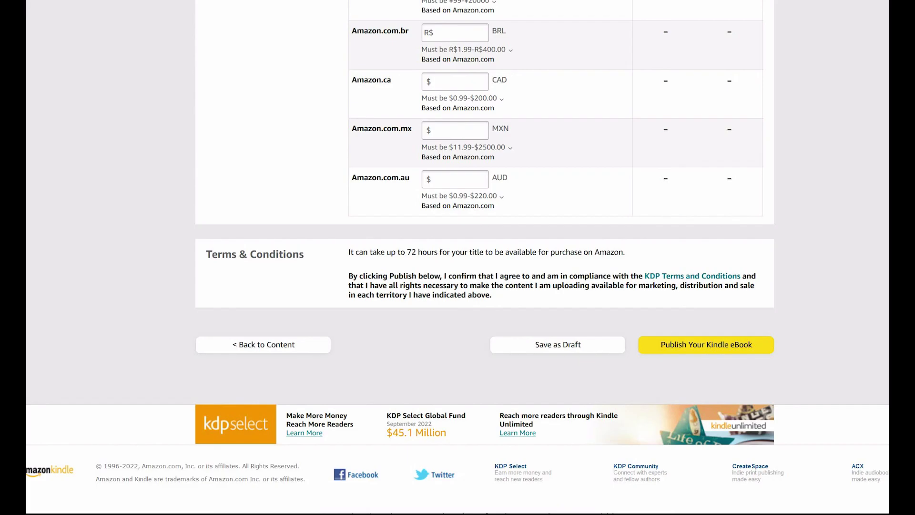
click(706, 344)
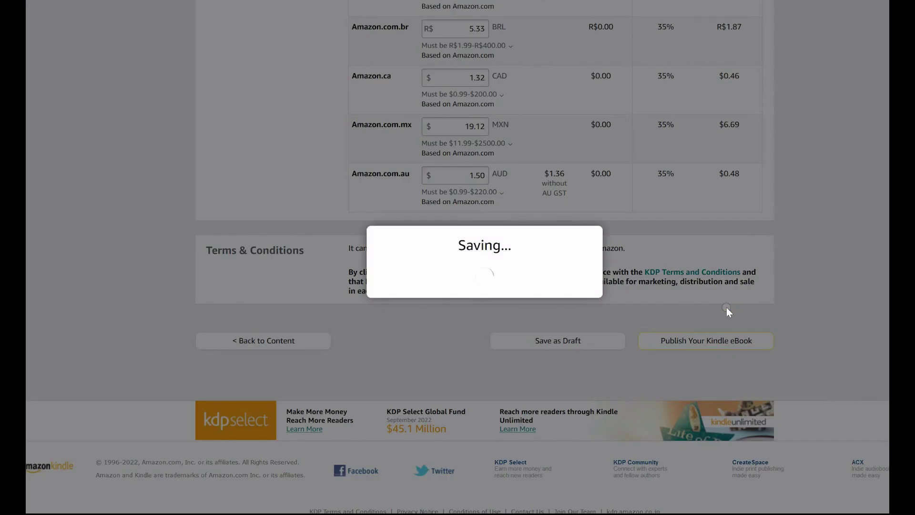